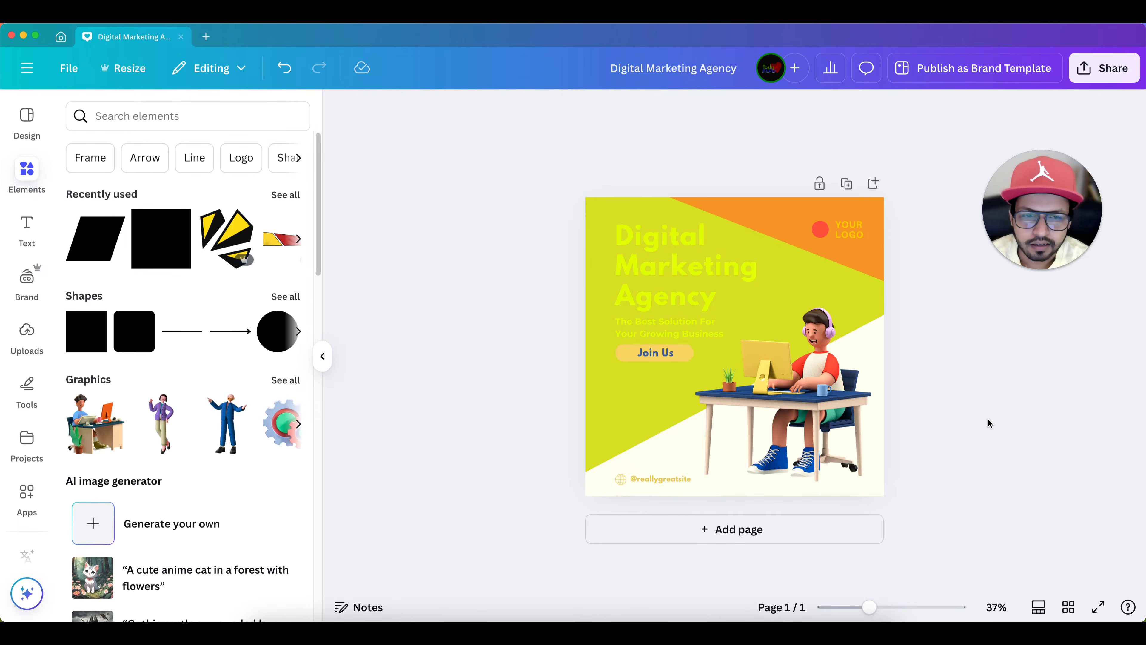
- Examine the Digital Marketing Agency post's text, illustration and colours, both up close and as a whole
scroll(990, 419, up, 2)
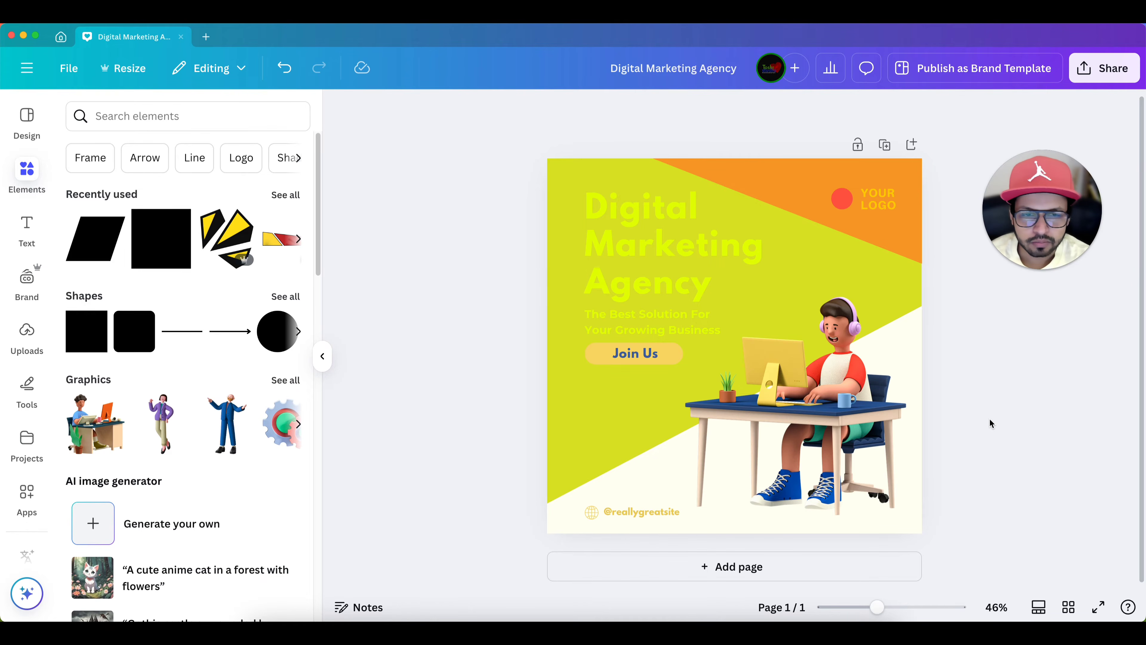
scroll(989, 418, up, 3)
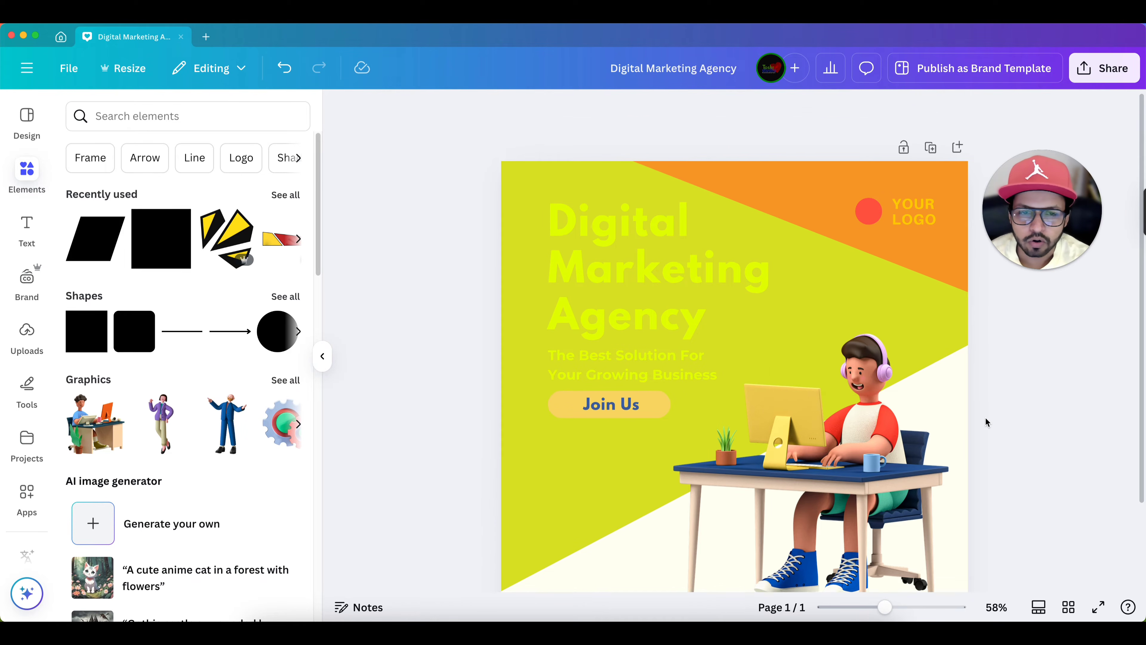
scroll(999, 409, down, 2)
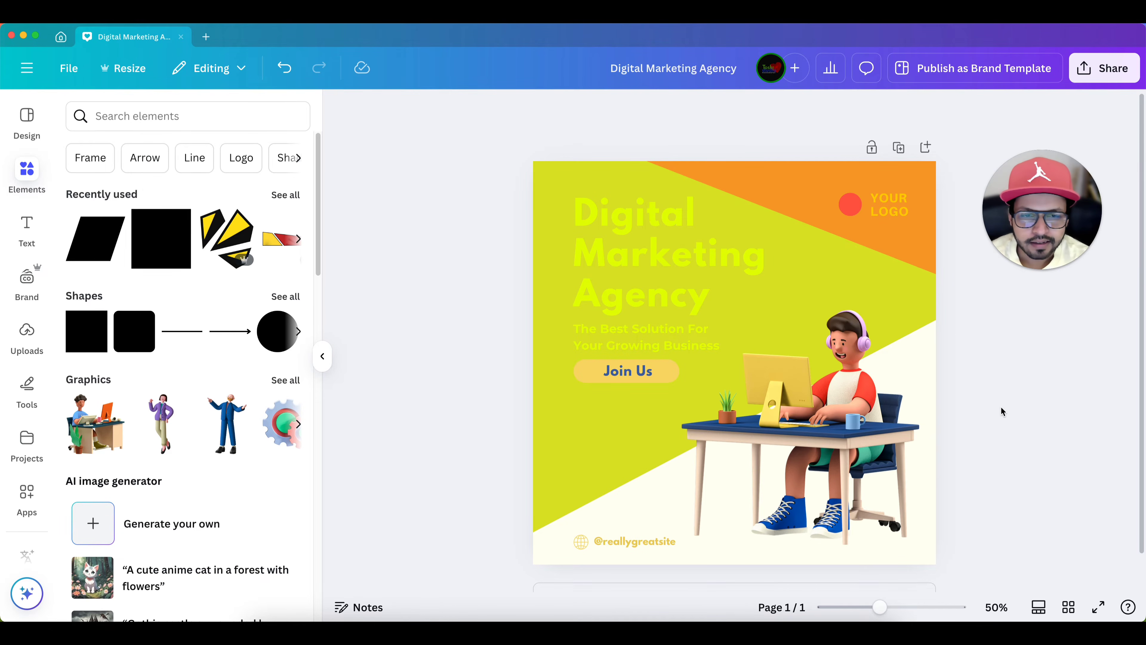
scroll(849, 411, down, 1)
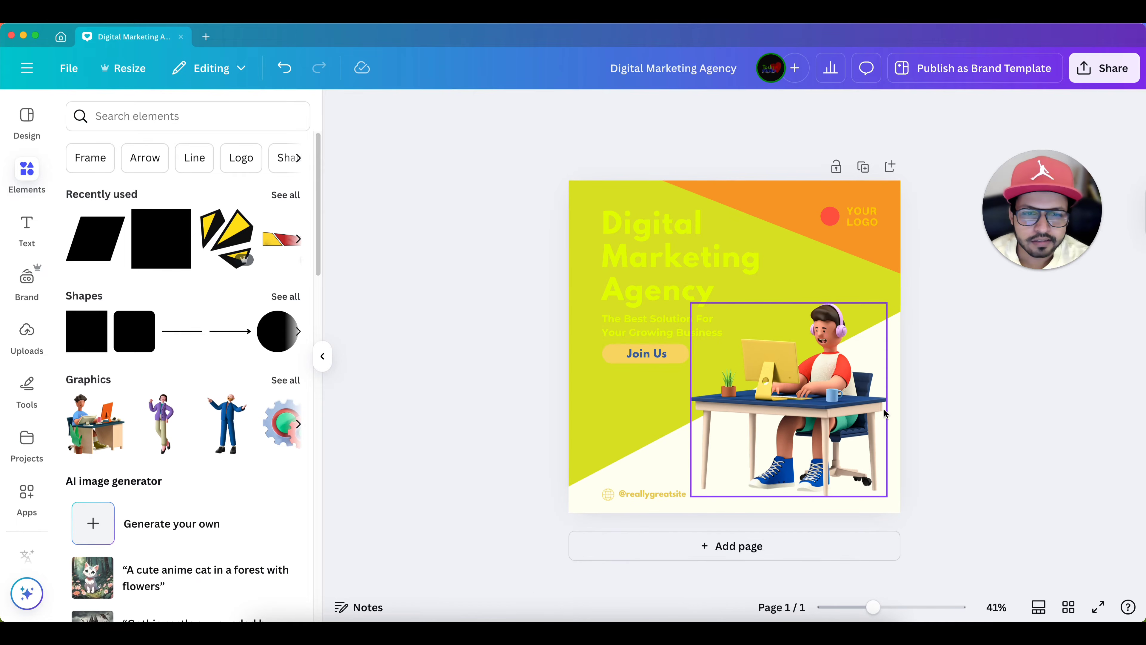
scroll(849, 410, up, 2)
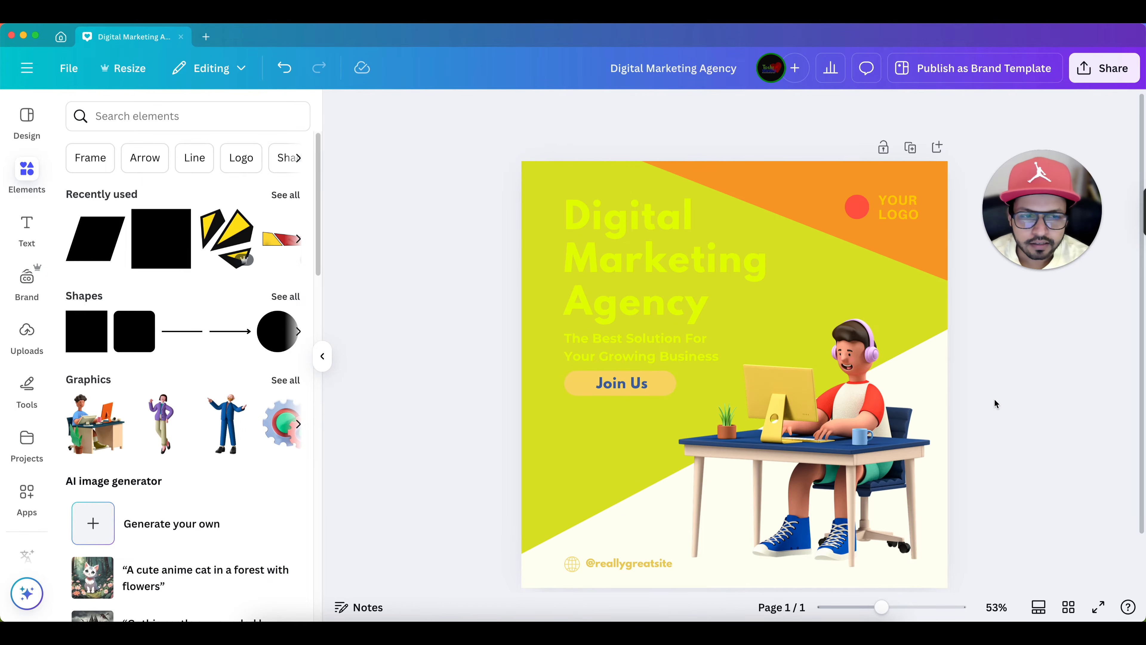
scroll(994, 398, down, 2)
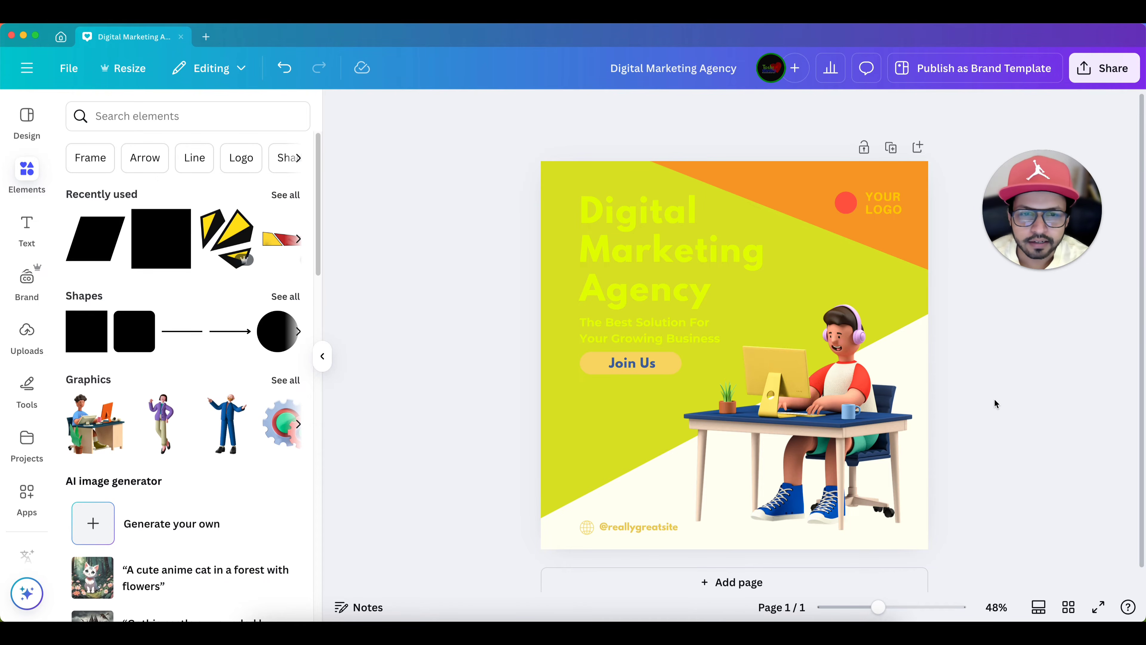
scroll(993, 399, up, 4)
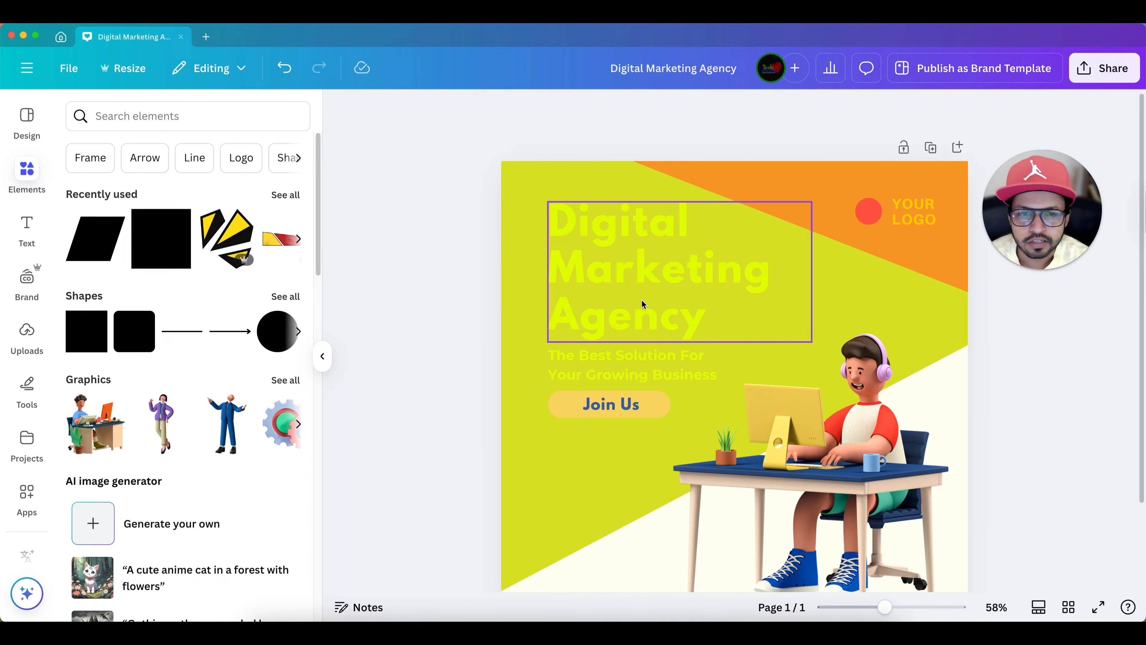
scroll(609, 352, down, 3)
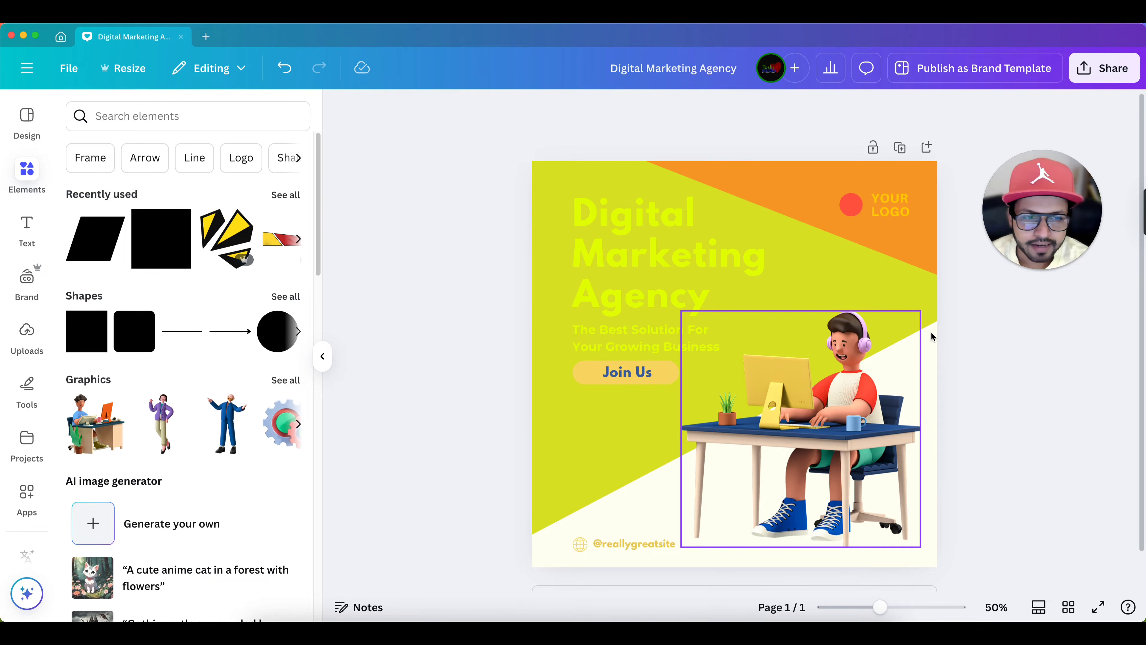
scroll(932, 332, down, 2)
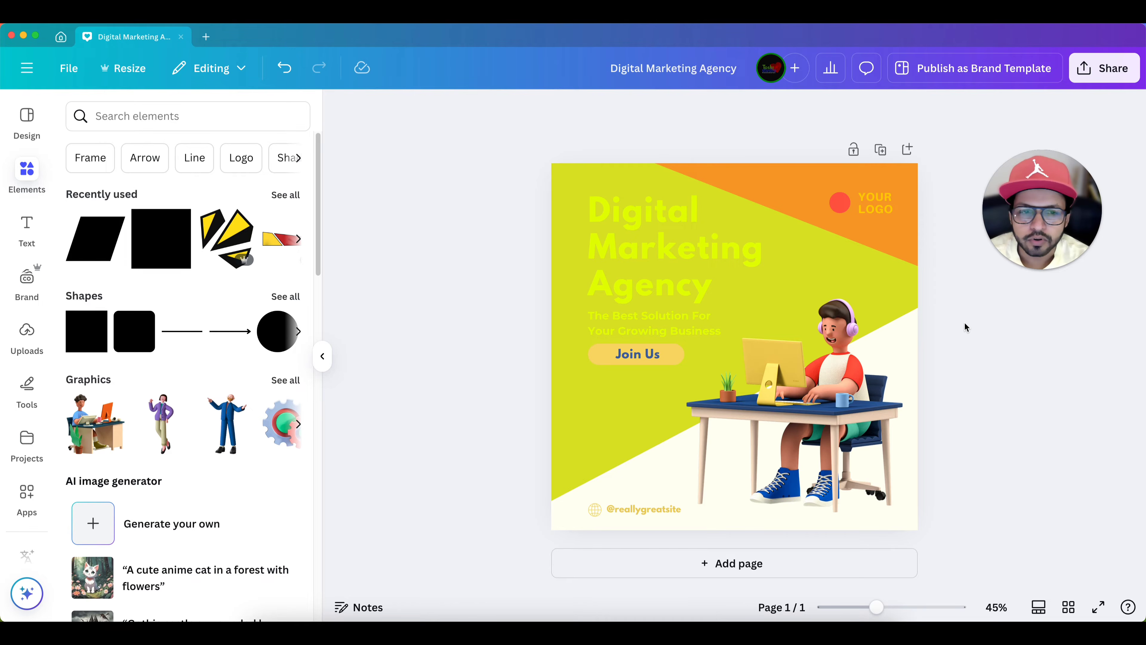
scroll(962, 321, up, 1)
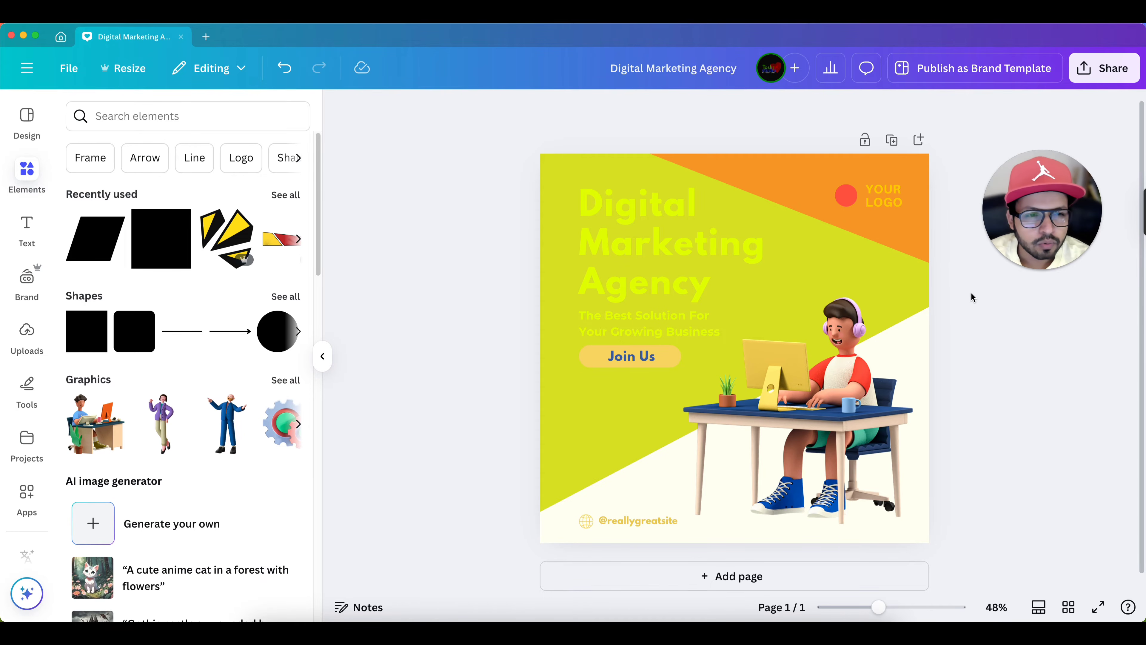
- Duplicate the Digital Marketing Agency page and compare the copy with the original
click(891, 140)
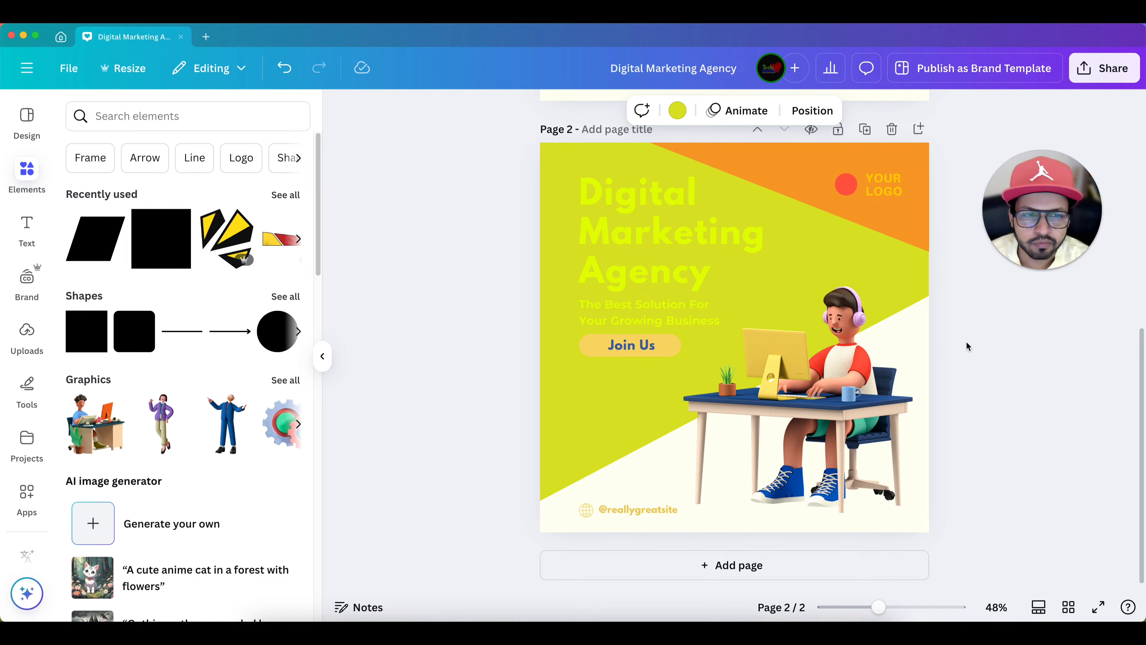
scroll(967, 343, up, 10)
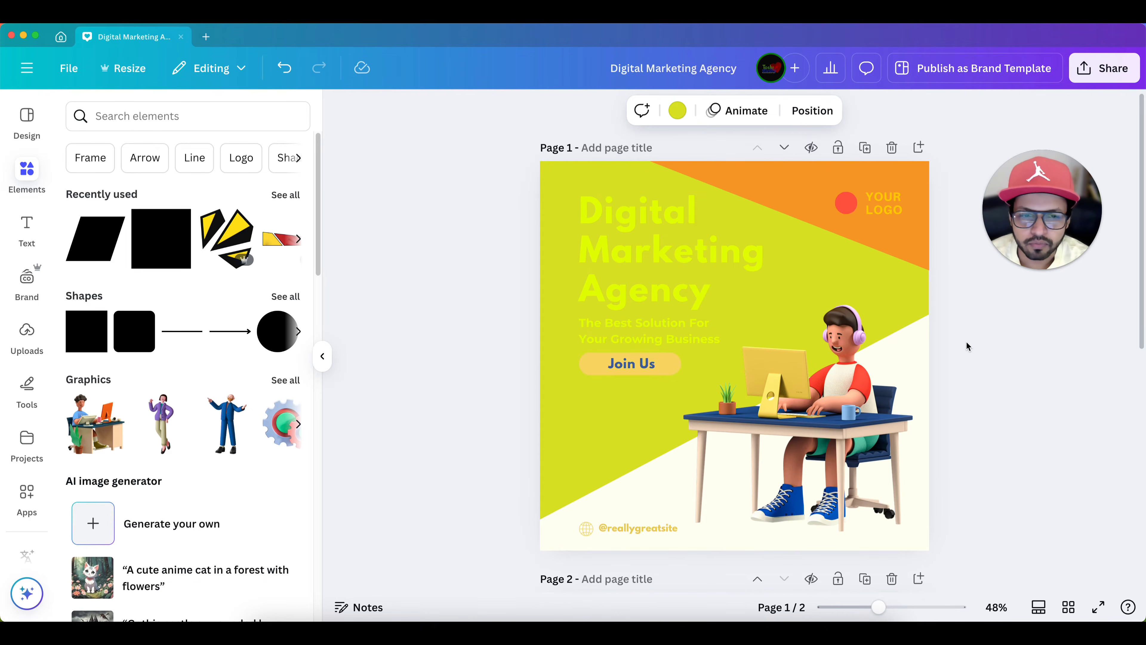
scroll(966, 343, down, 10)
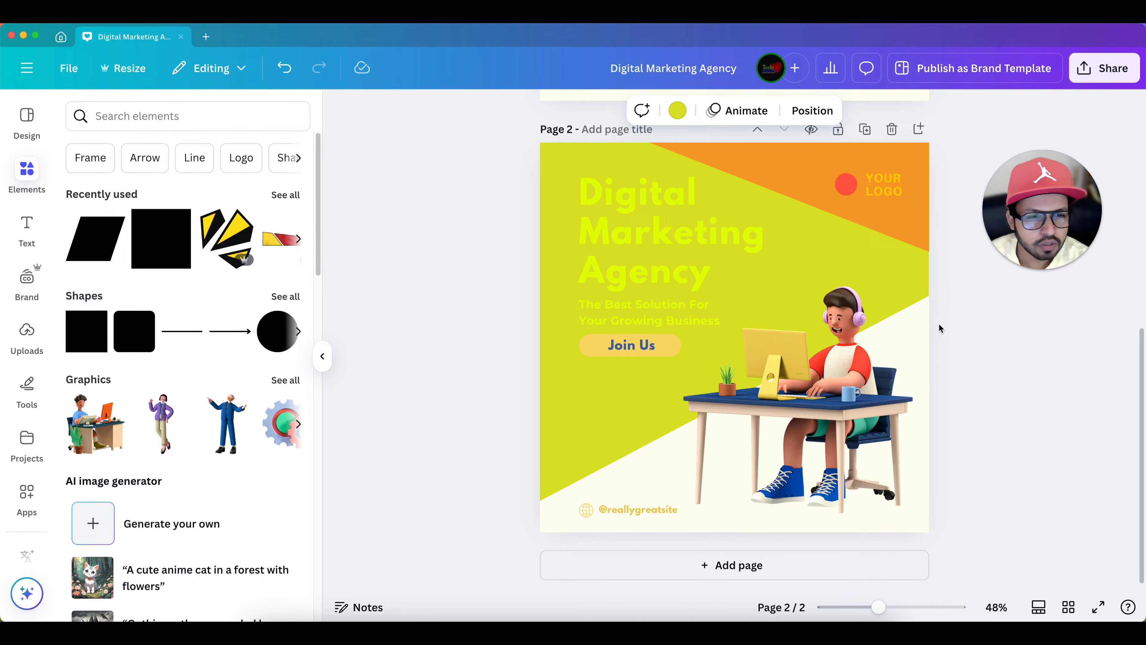
- Browse the design templates and styles, and open the full collection of color palettes
click(32, 134)
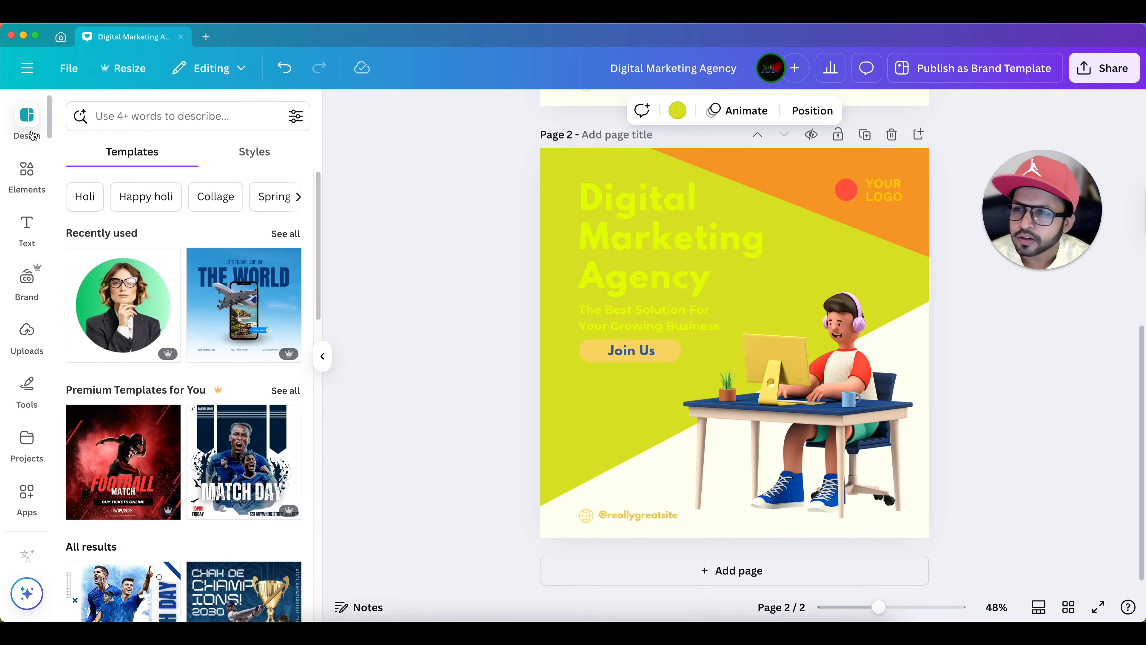
scroll(179, 231, down, 5)
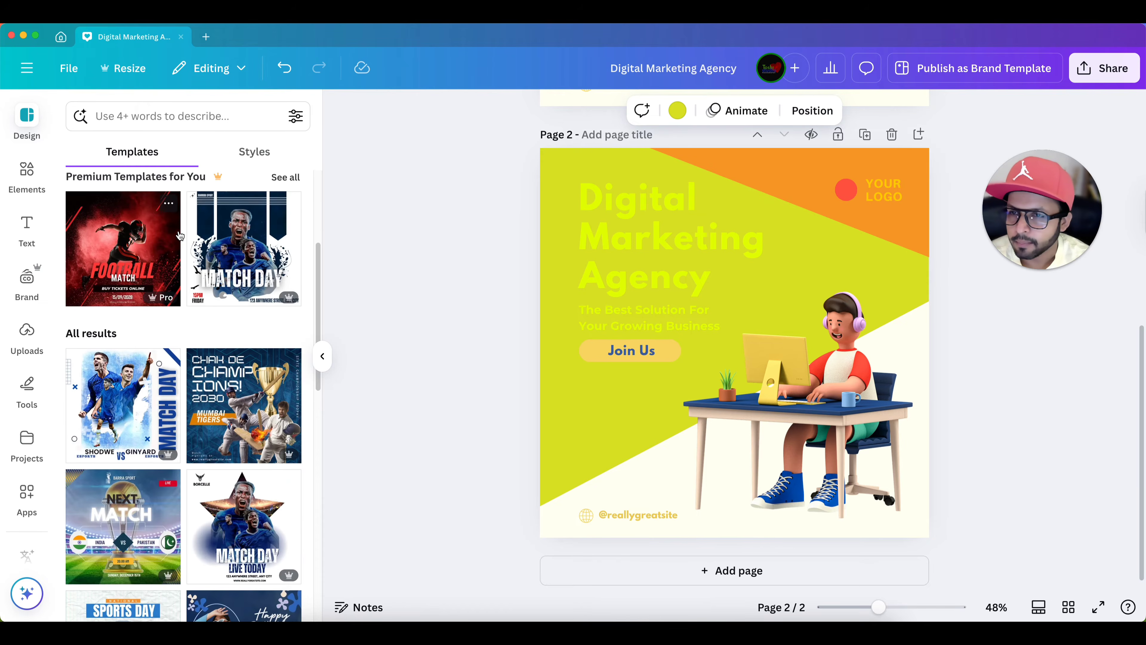
scroll(179, 235, down, 10)
scroll(180, 235, up, 15)
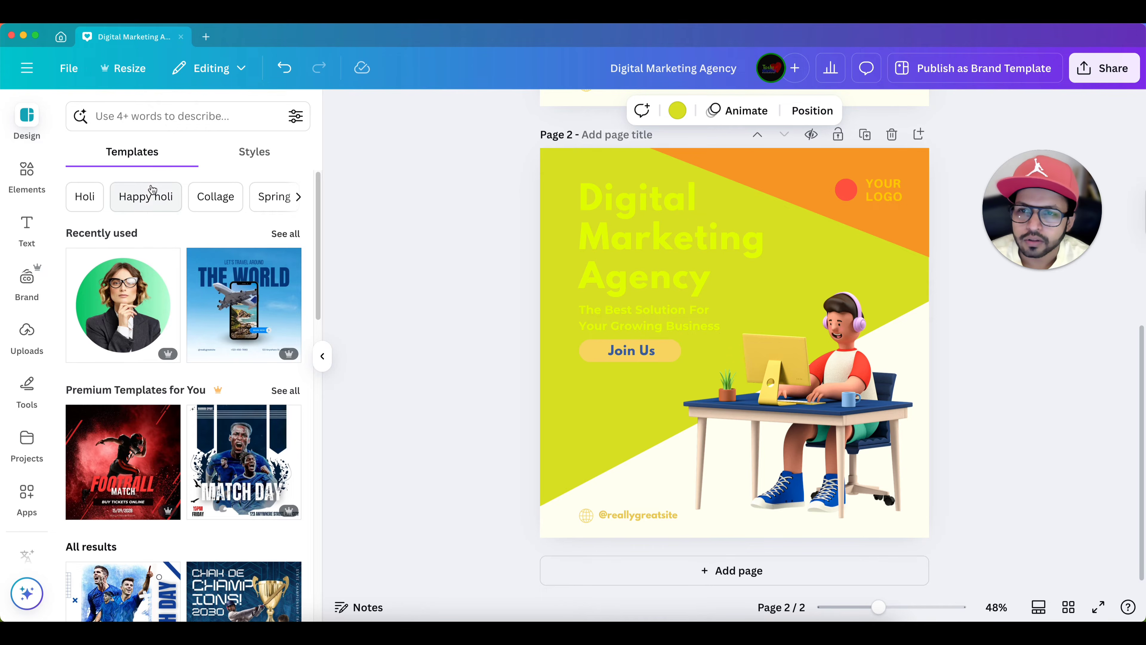
click(263, 164)
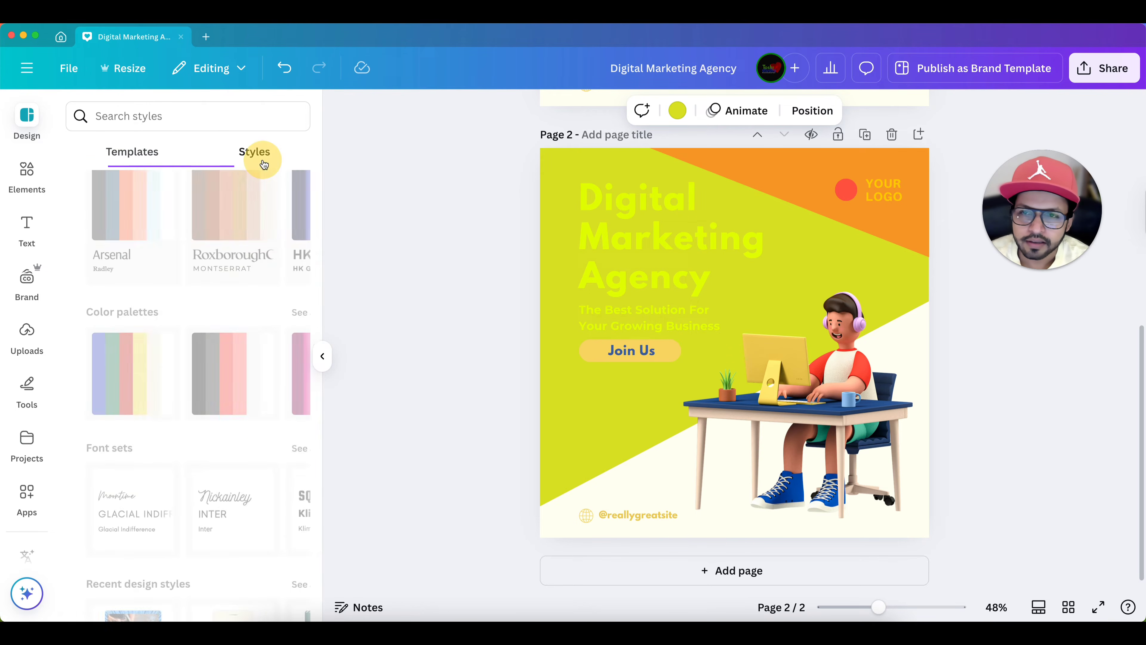
scroll(230, 206, down, 6)
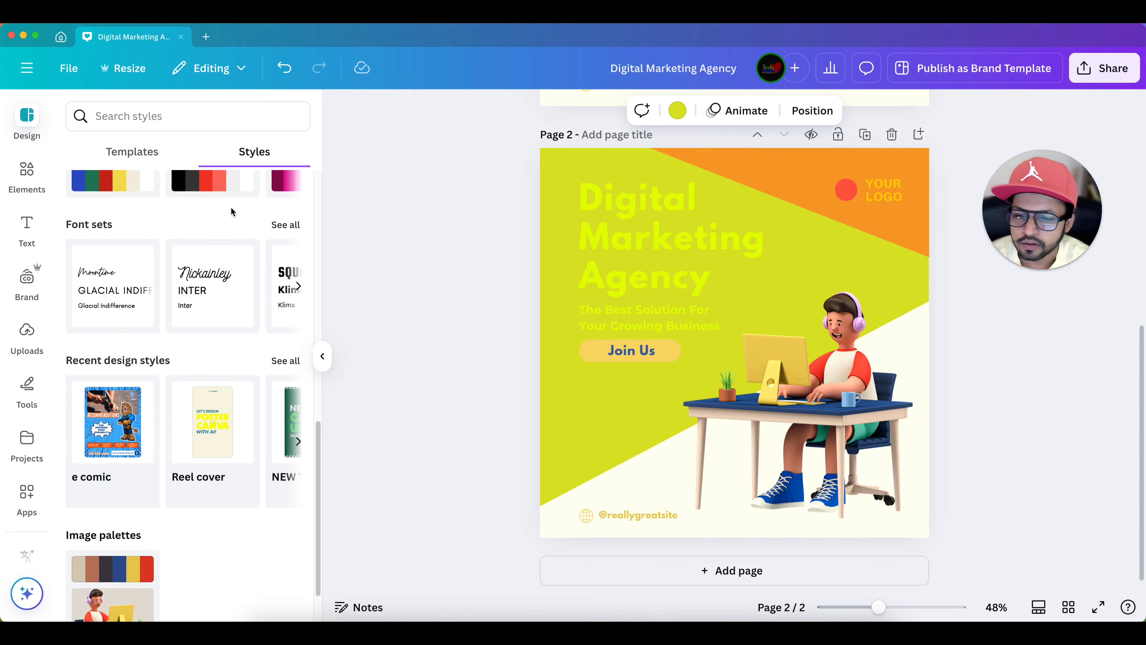
scroll(230, 206, up, 5)
scroll(231, 207, up, 1)
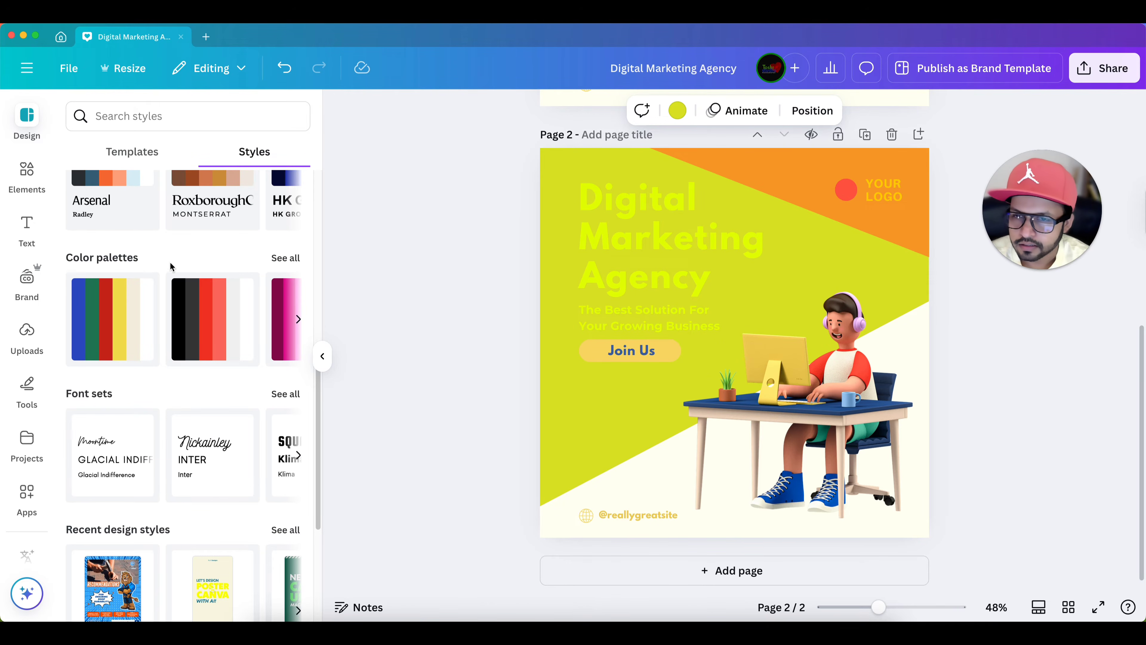
click(288, 259)
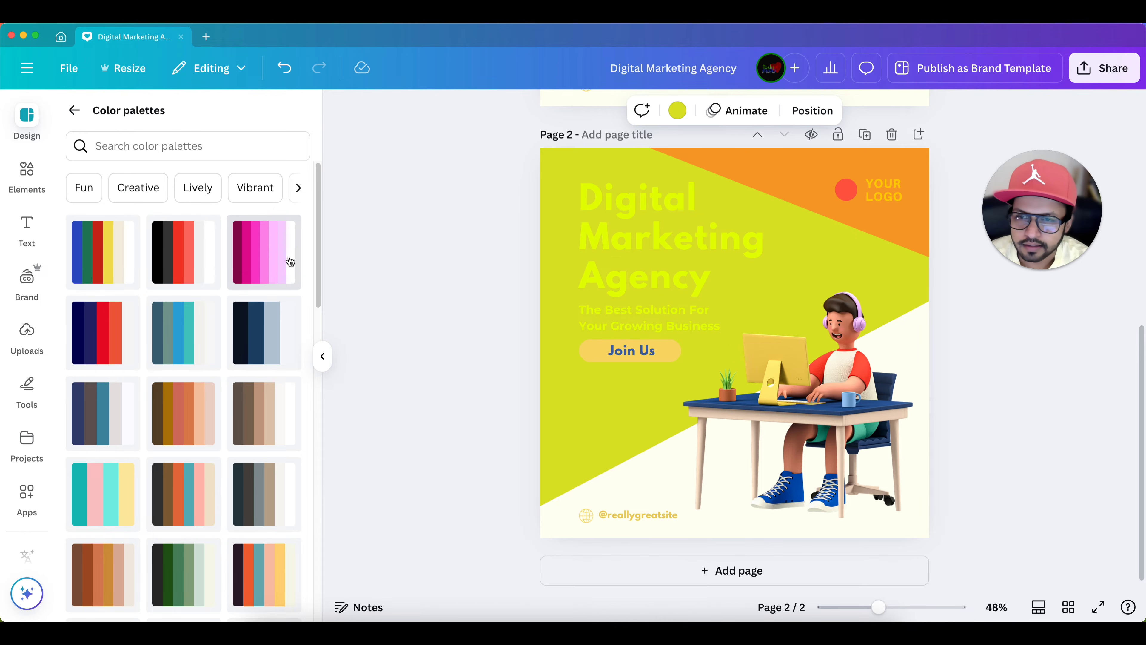
- Browse the color palettes and apply the navy, red and orange palette to page 2
scroll(290, 262, down, 1)
scroll(183, 271, down, 8)
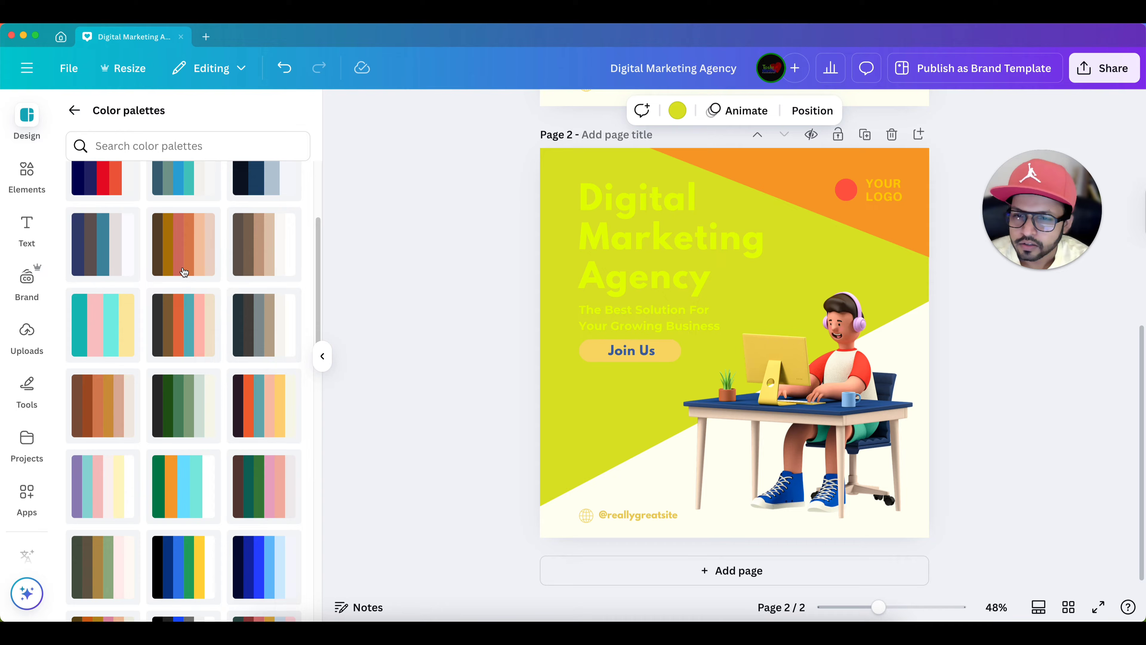
scroll(183, 271, down, 10)
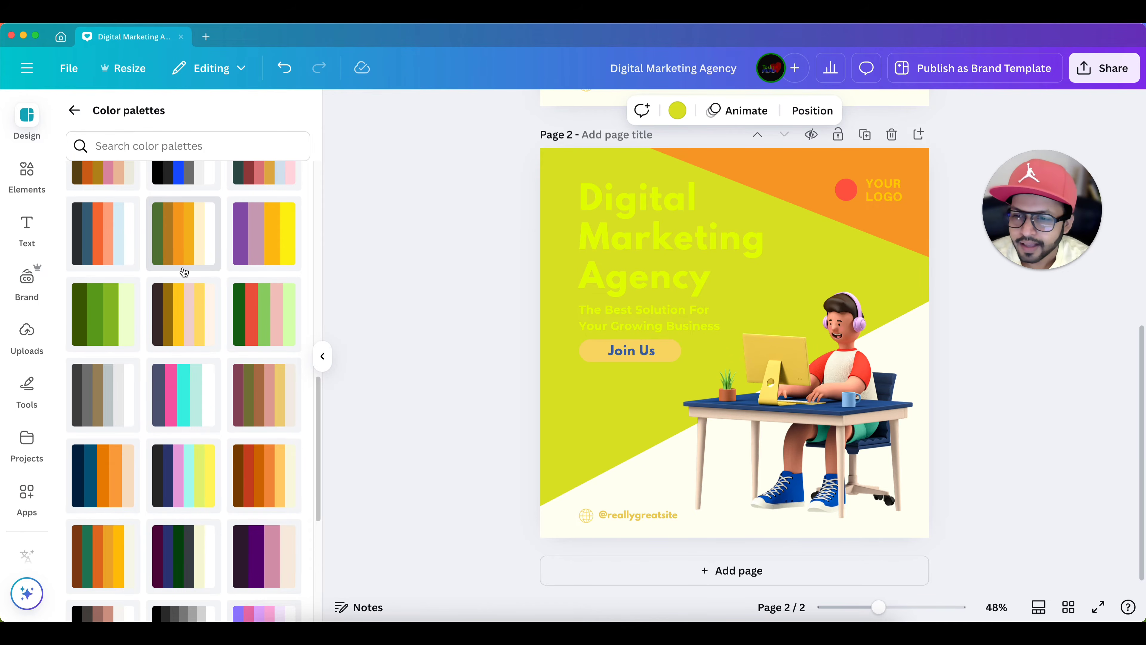
scroll(184, 271, down, 8)
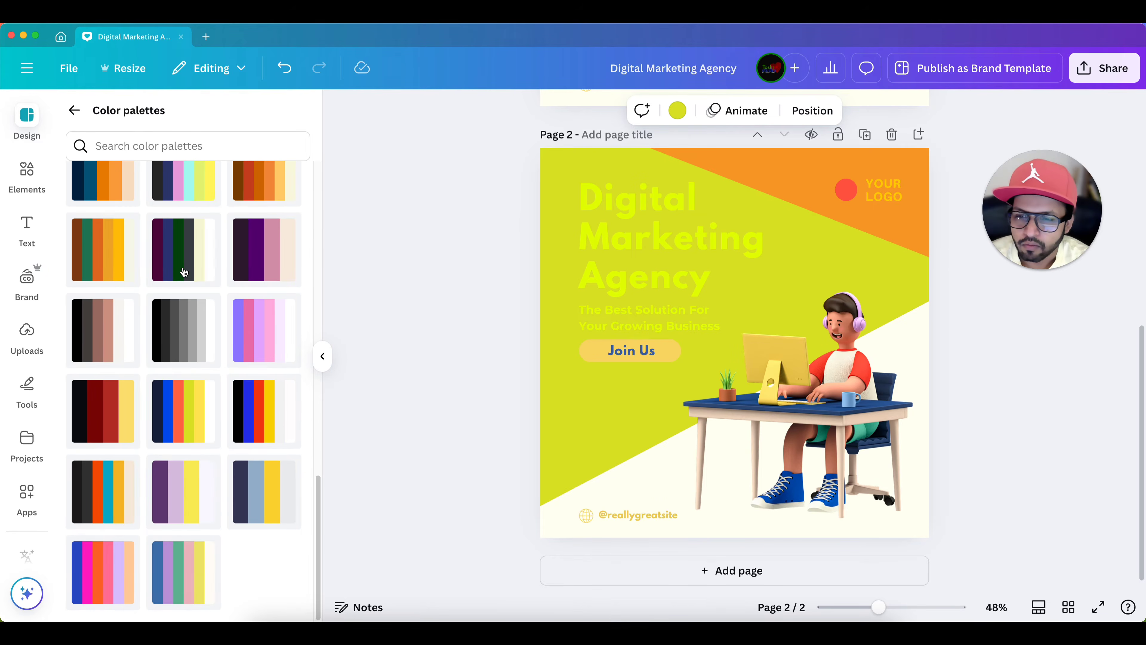
scroll(184, 271, up, 10)
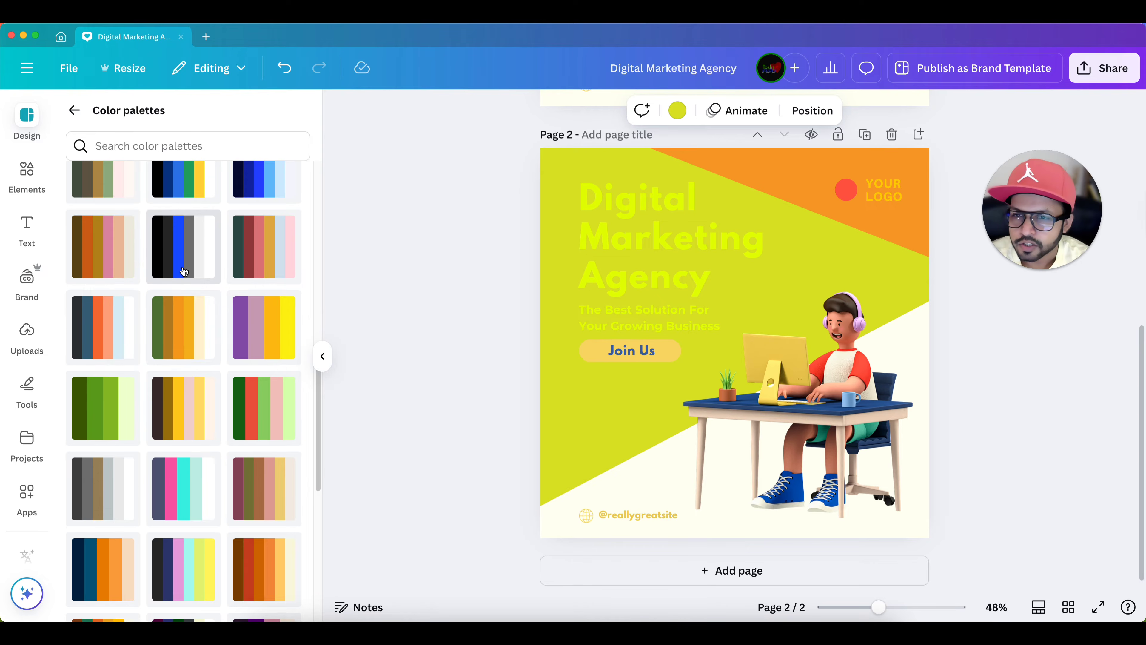
scroll(183, 271, up, 8)
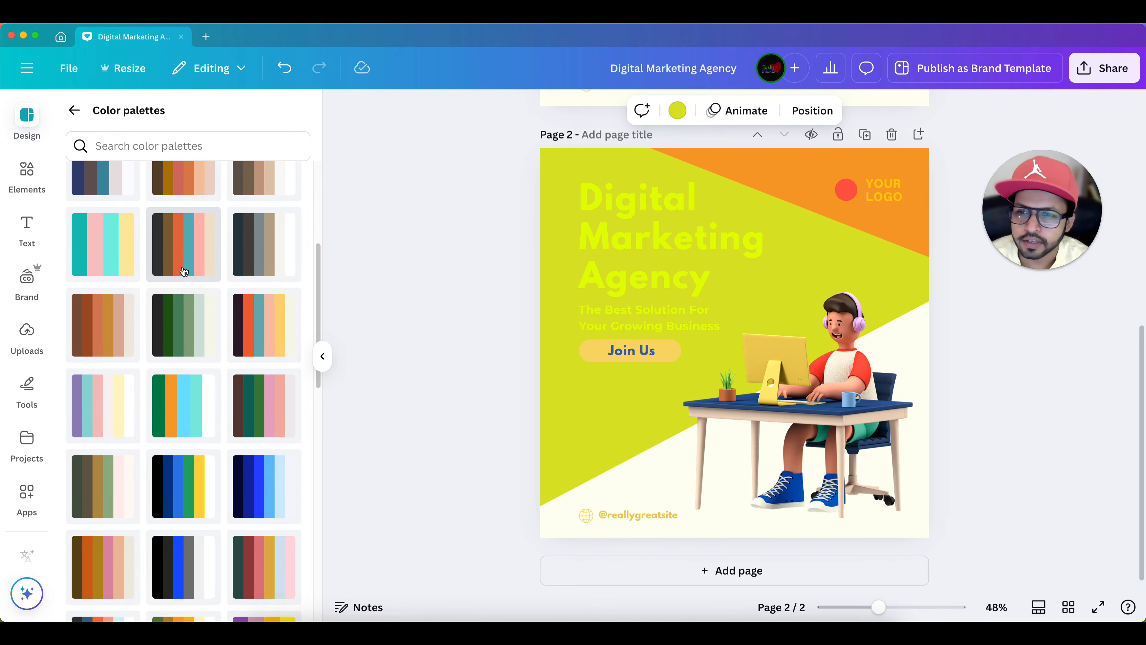
scroll(185, 271, up, 7)
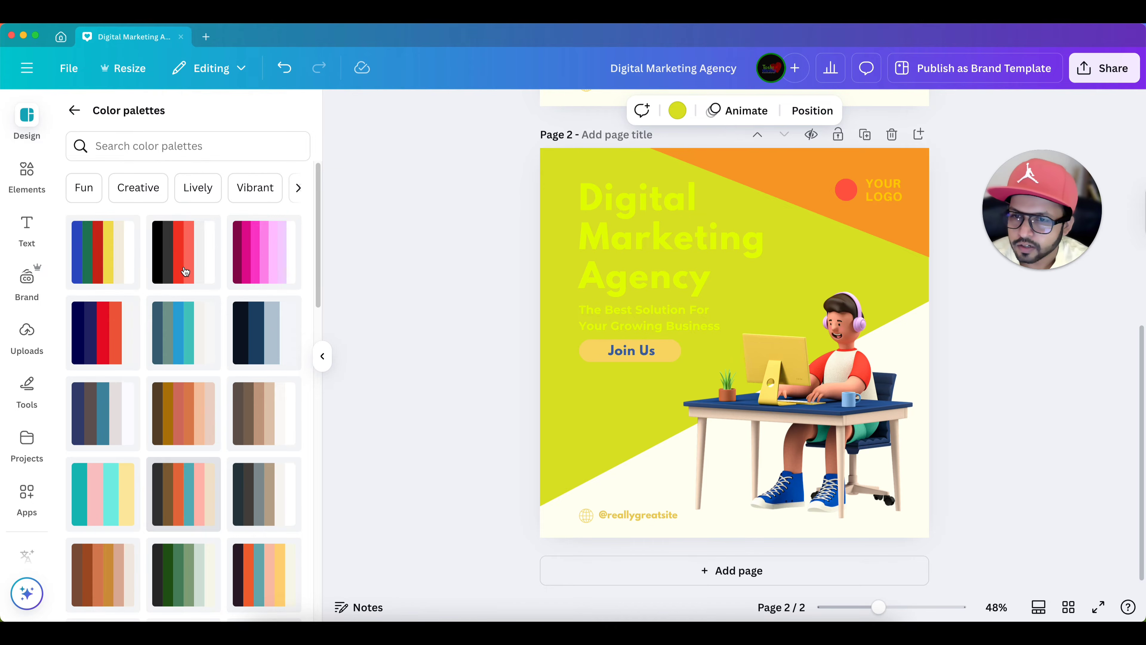
click(101, 334)
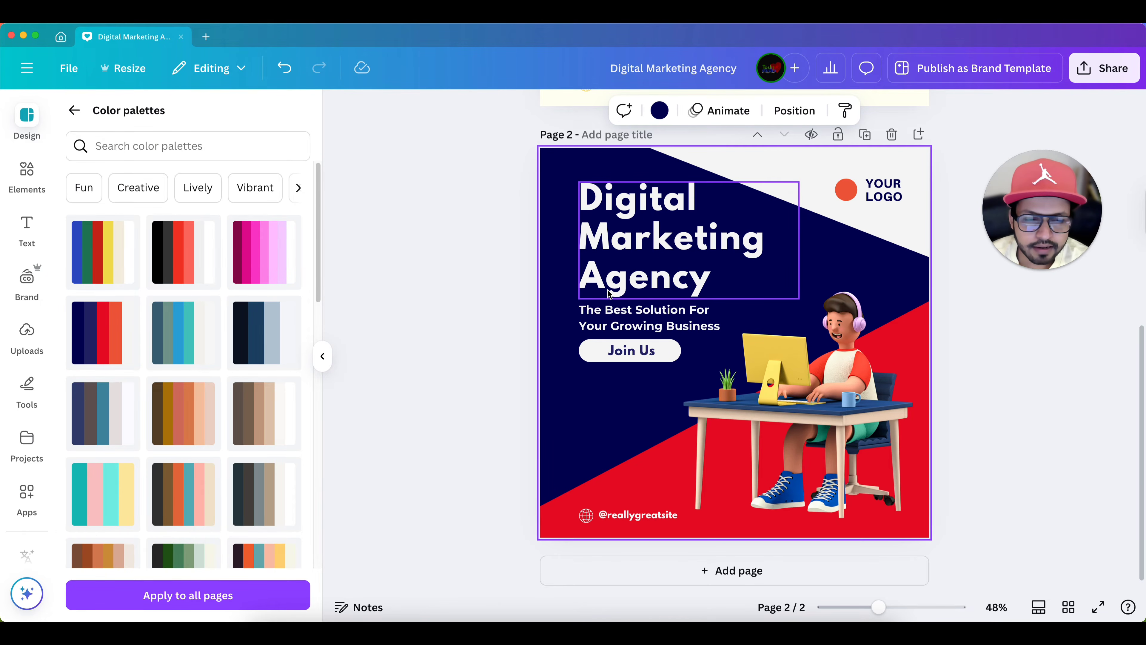
scroll(847, 356, down, 2)
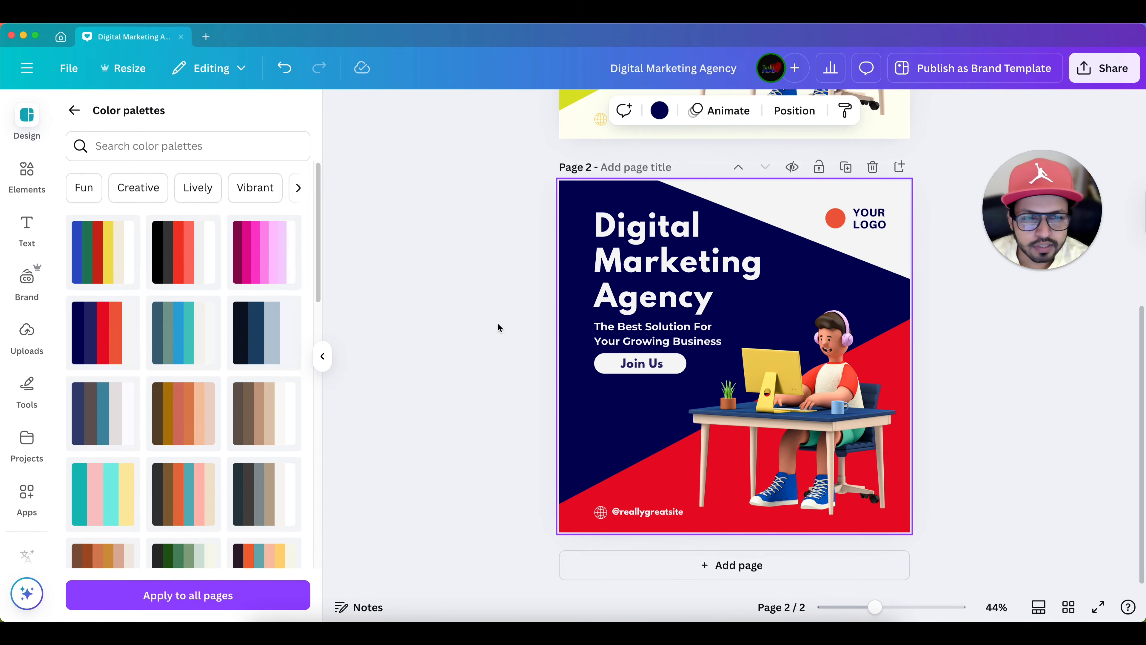
- Shuffle the navy, red and orange palette on page 2 until it has an off-white background, navy heading, red upper corner and orange lower corner
click(103, 334)
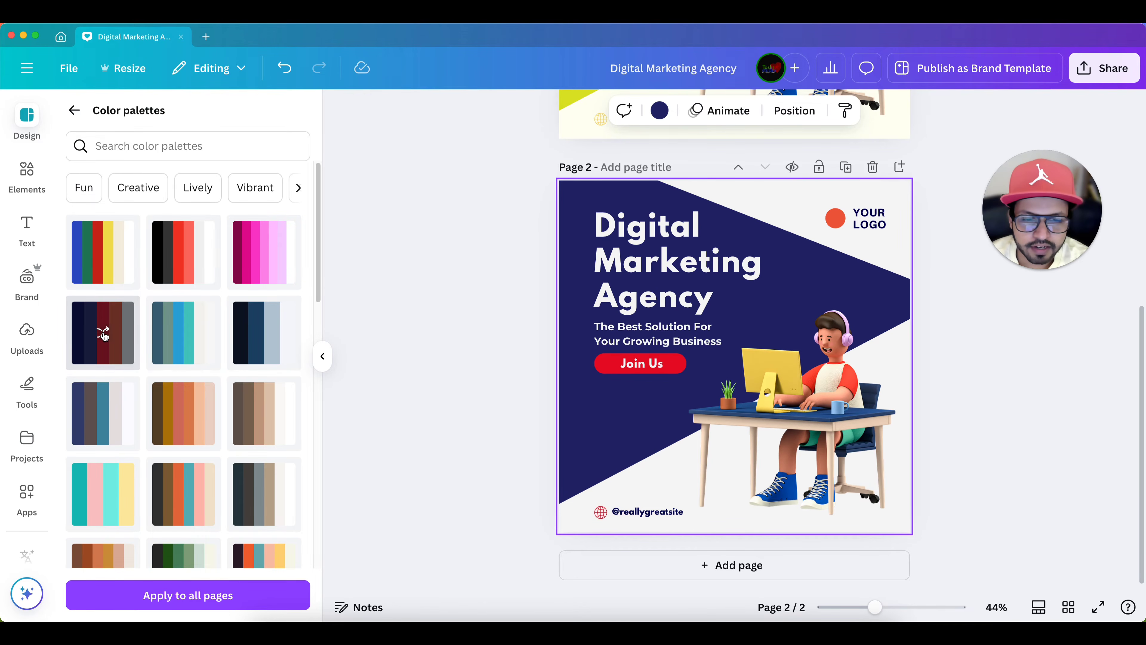
click(103, 334)
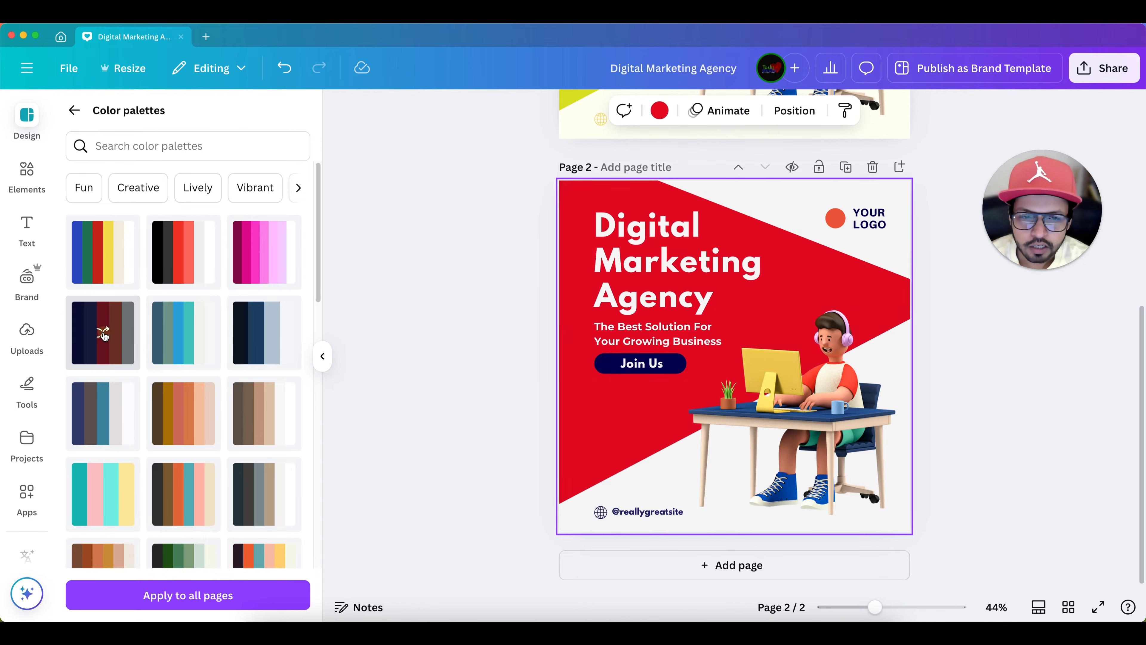
click(103, 335)
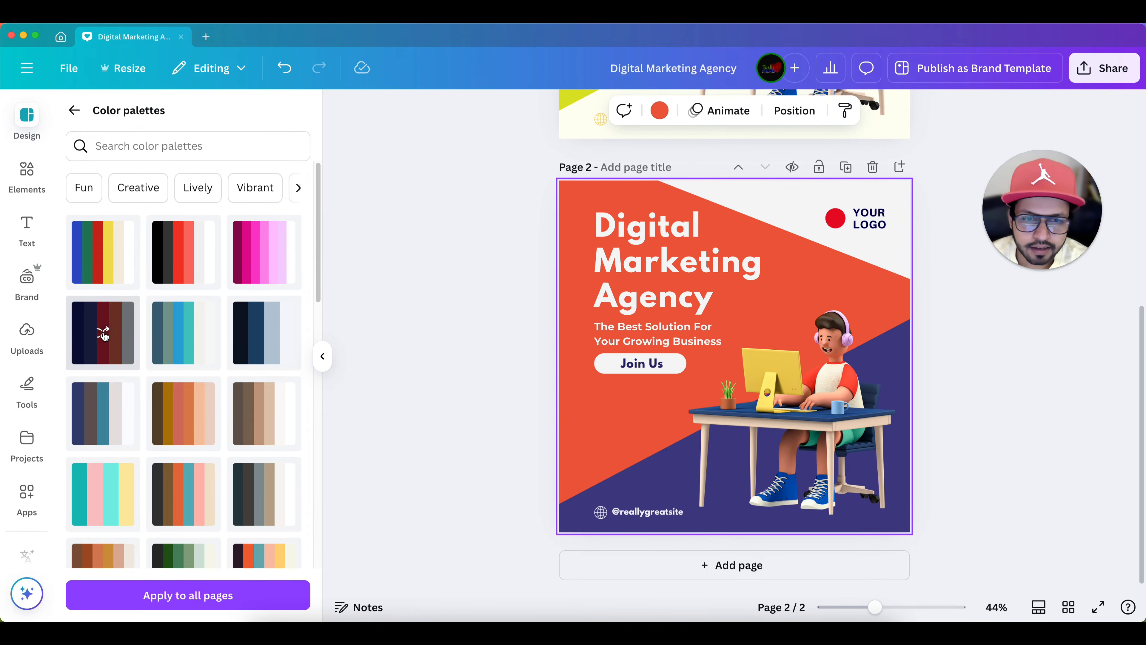
click(103, 335)
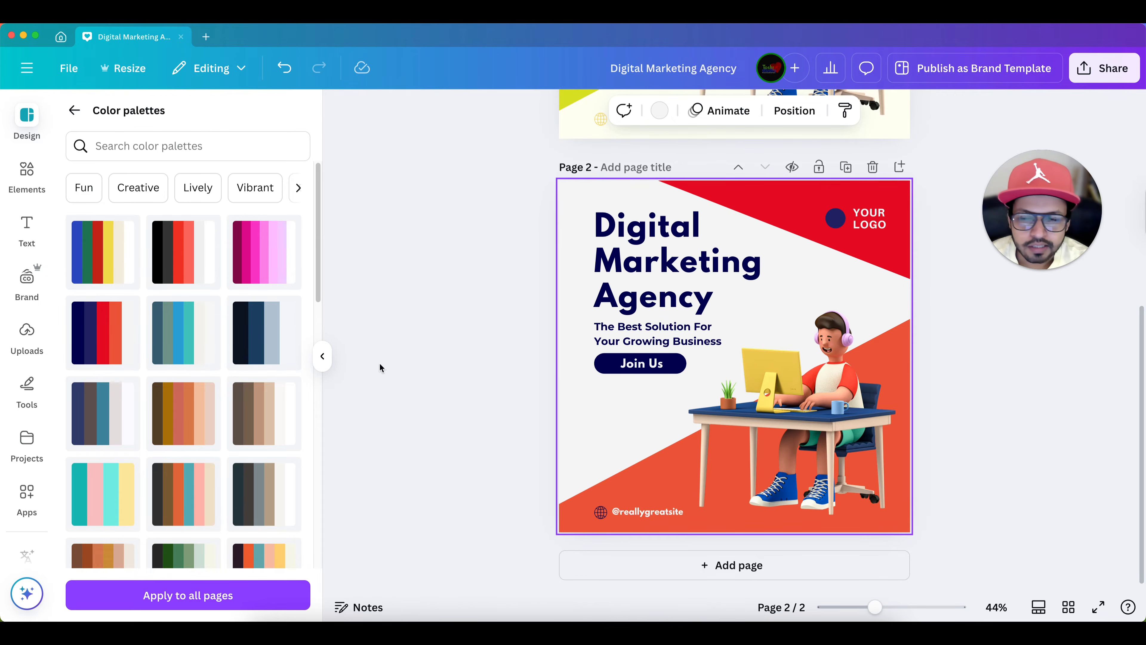
- Look through more color palettes and duplicate the recoloured page 2
scroll(244, 382, down, 5)
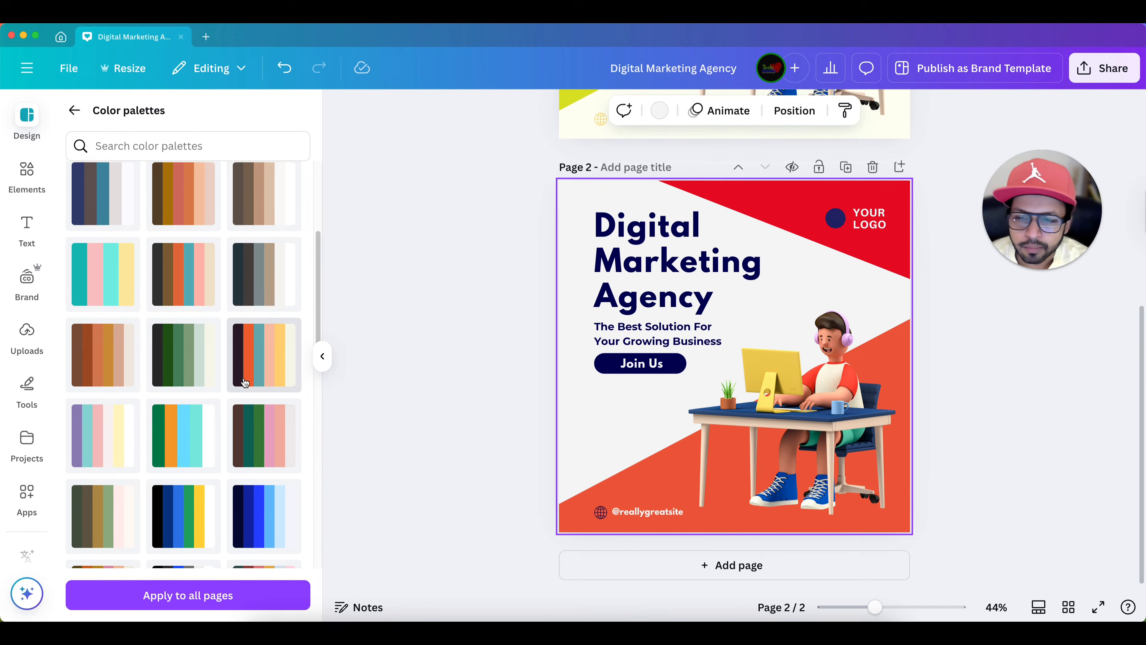
scroll(244, 382, down, 5)
scroll(244, 382, down, 1)
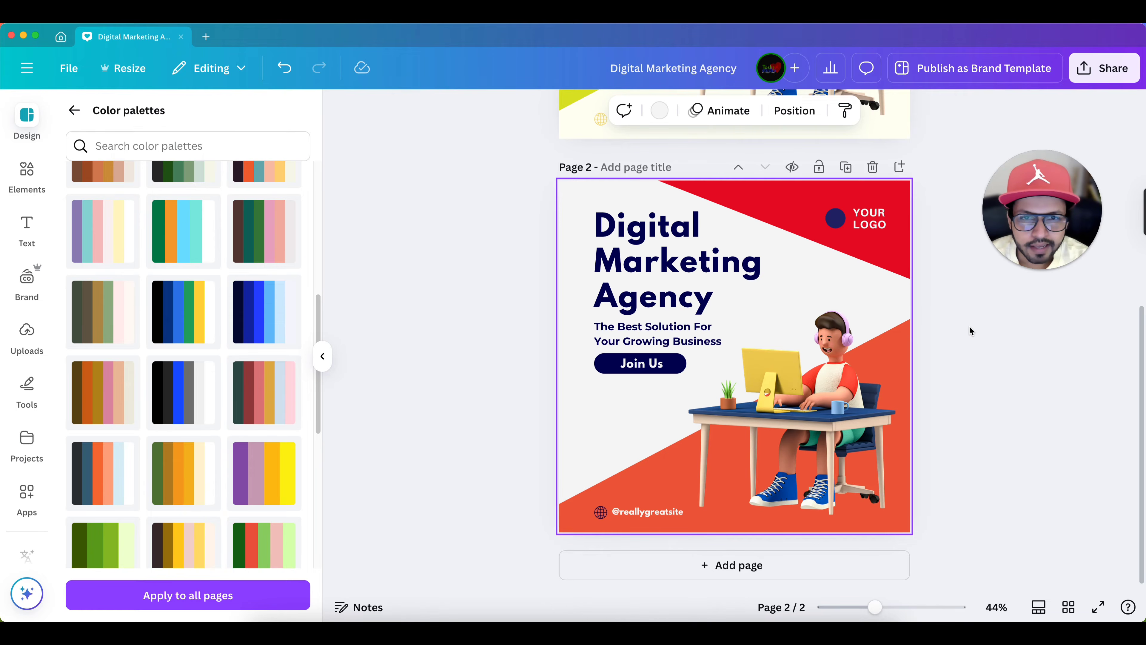
click(845, 167)
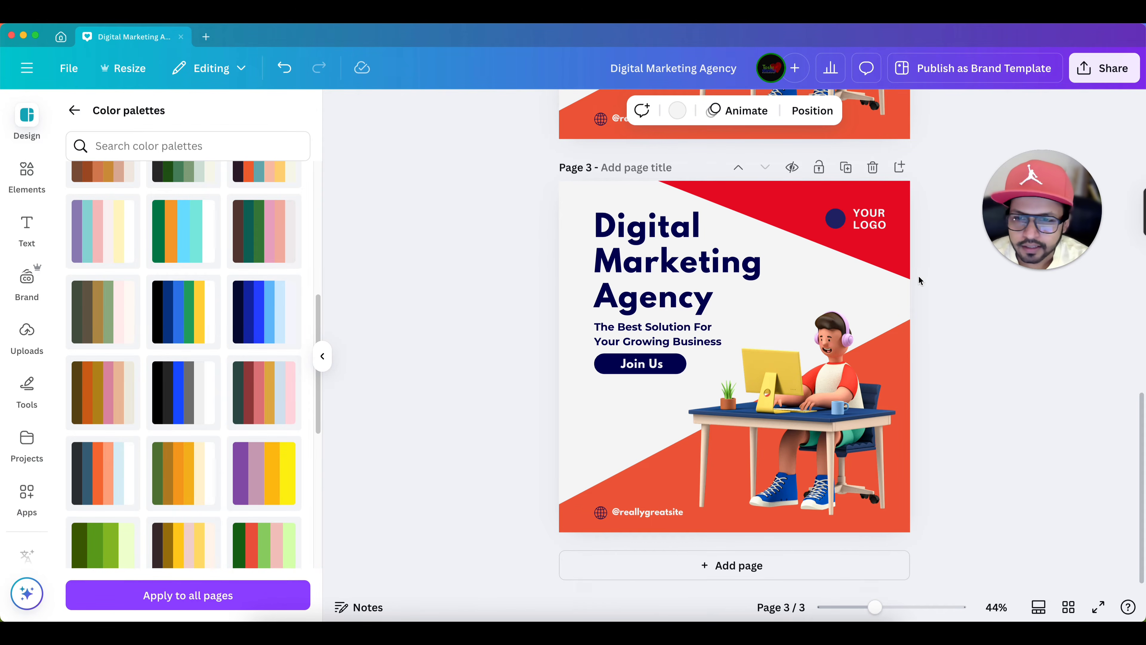
- Apply the navy-to-light-blue palette to page 3 and shuffle it until it has a pale background, dark blue upper corner and sky-blue lower corner
scroll(247, 314, down, 10)
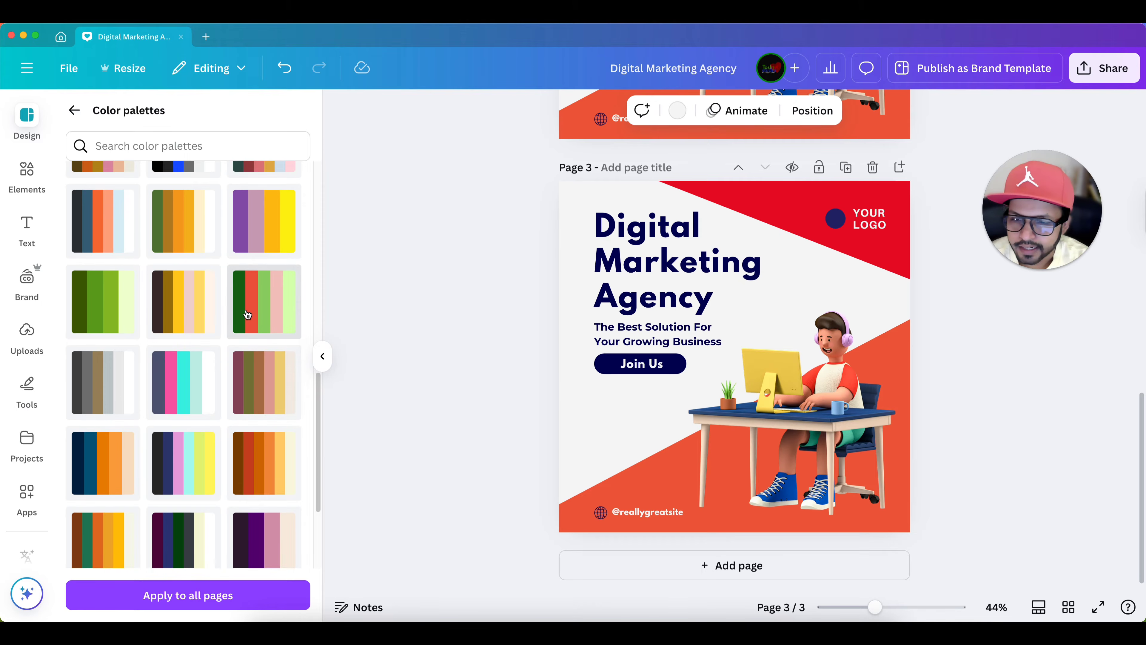
scroll(244, 319, down, 8)
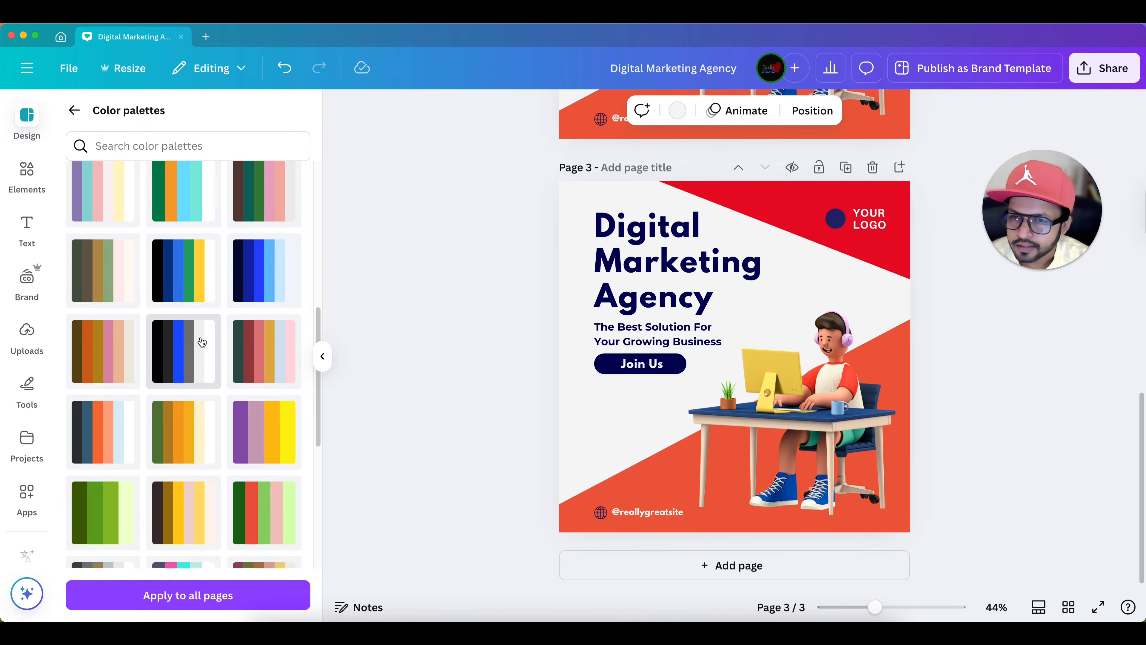
click(270, 280)
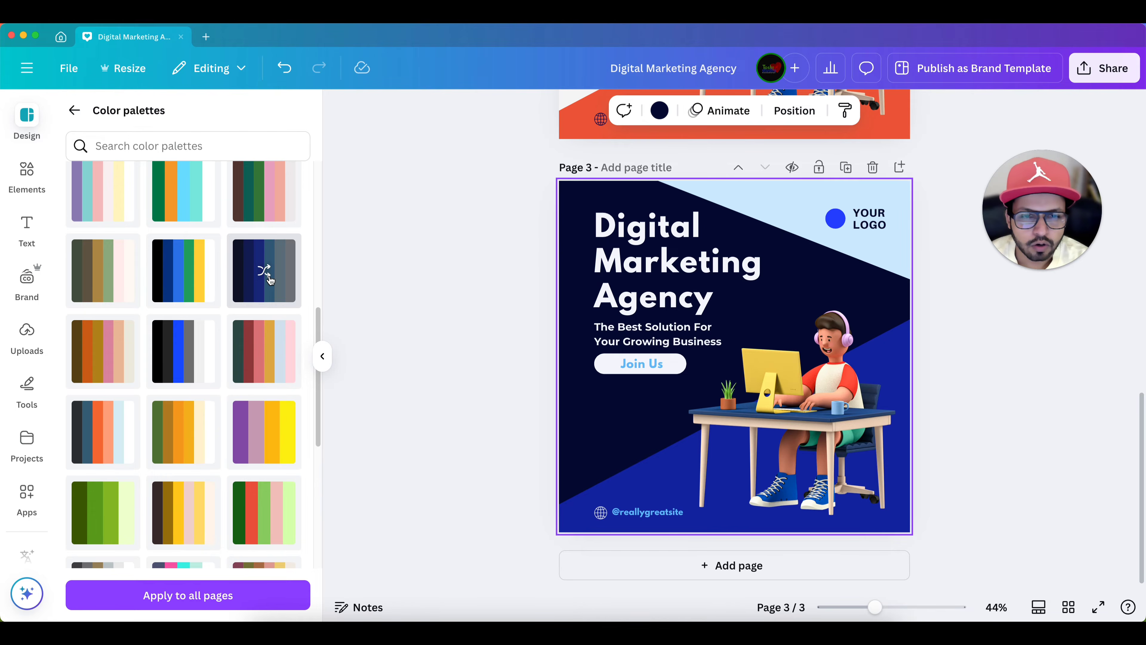
click(271, 280)
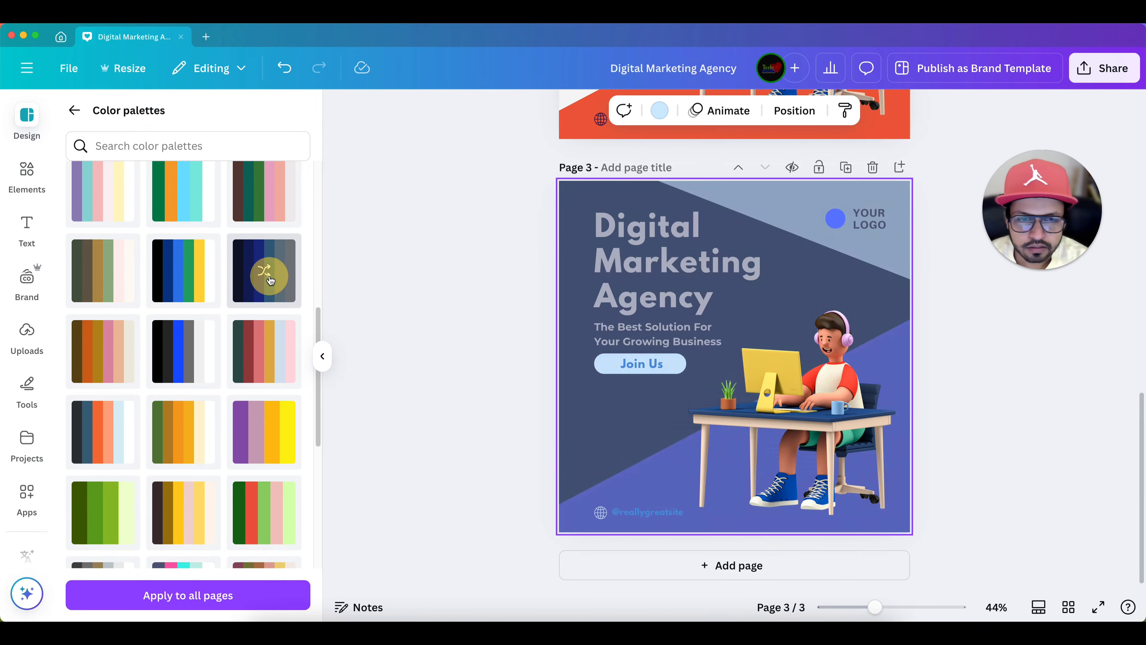
click(270, 281)
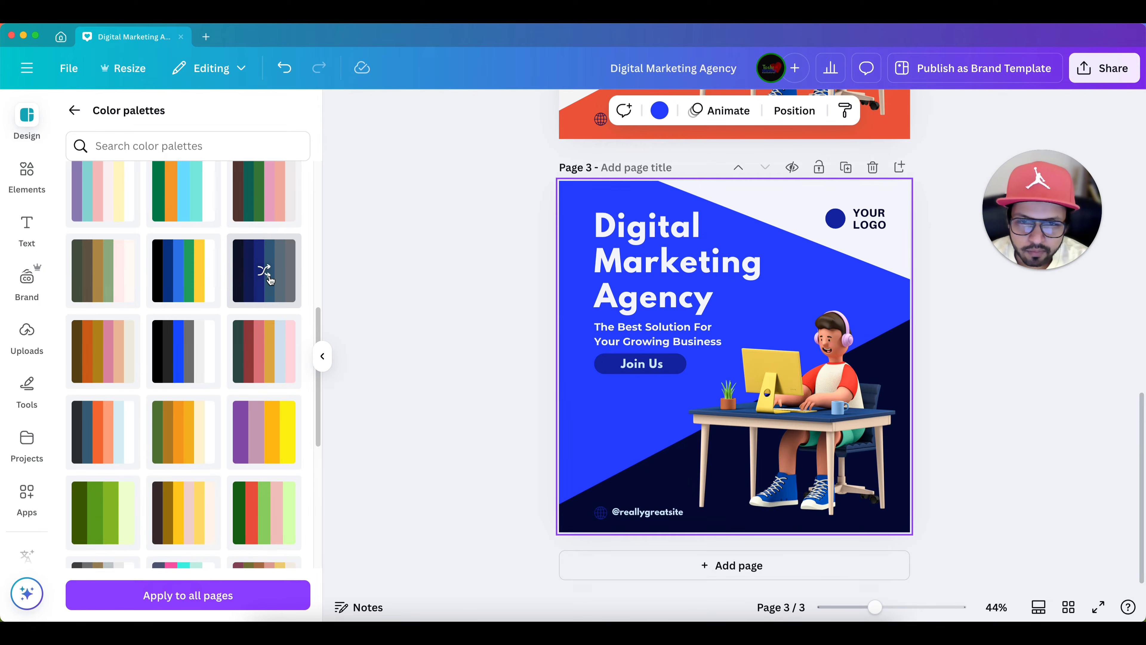
click(270, 280)
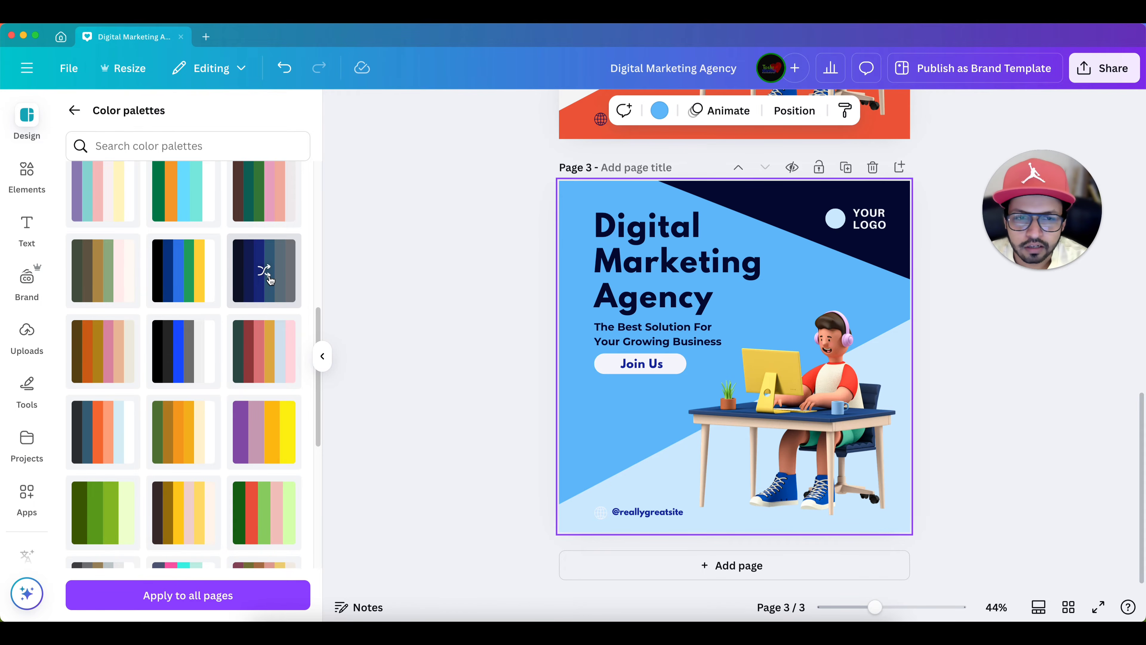
click(269, 278)
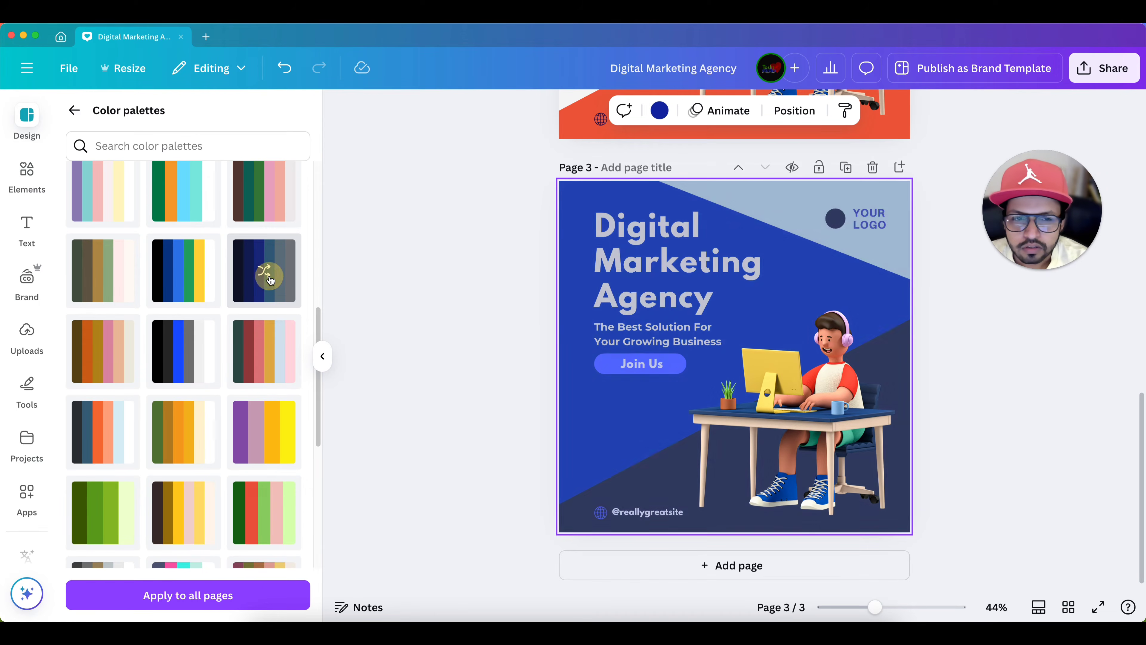
click(270, 278)
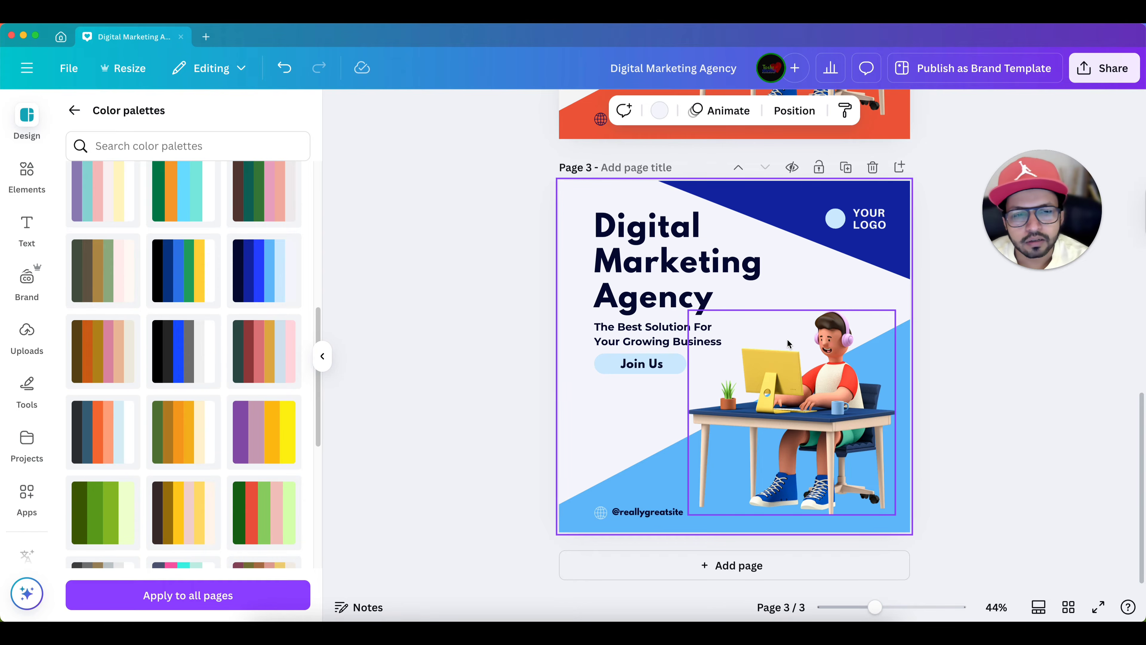
- Duplicate the blue-recoloured page 3 and look through the remaining color palettes
click(846, 168)
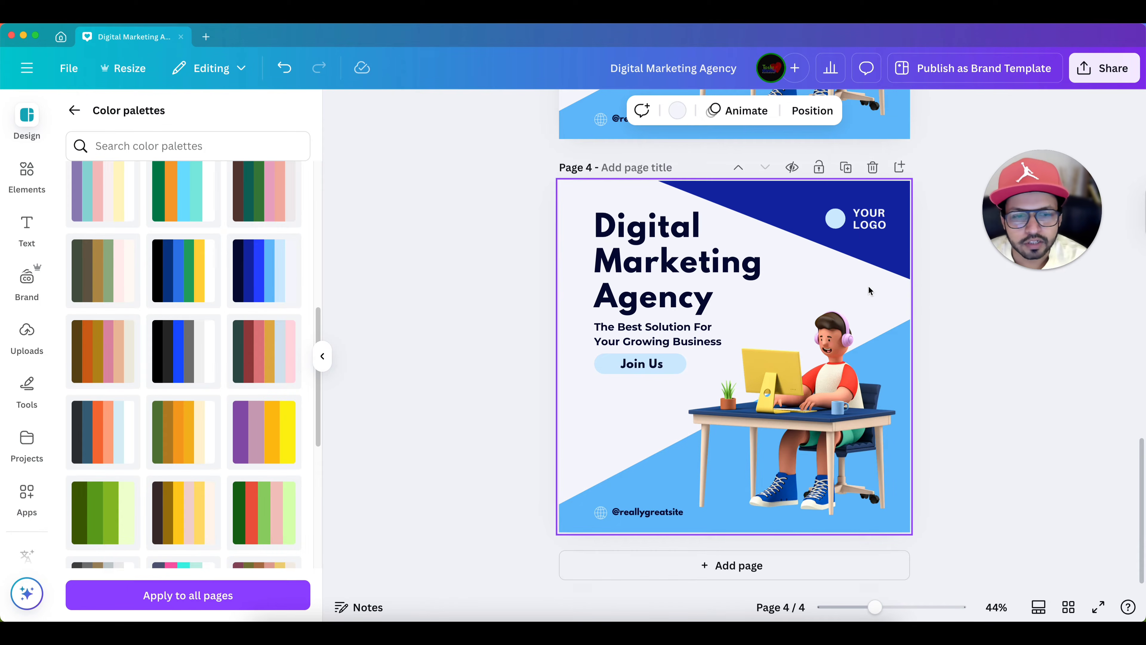
scroll(253, 418, down, 5)
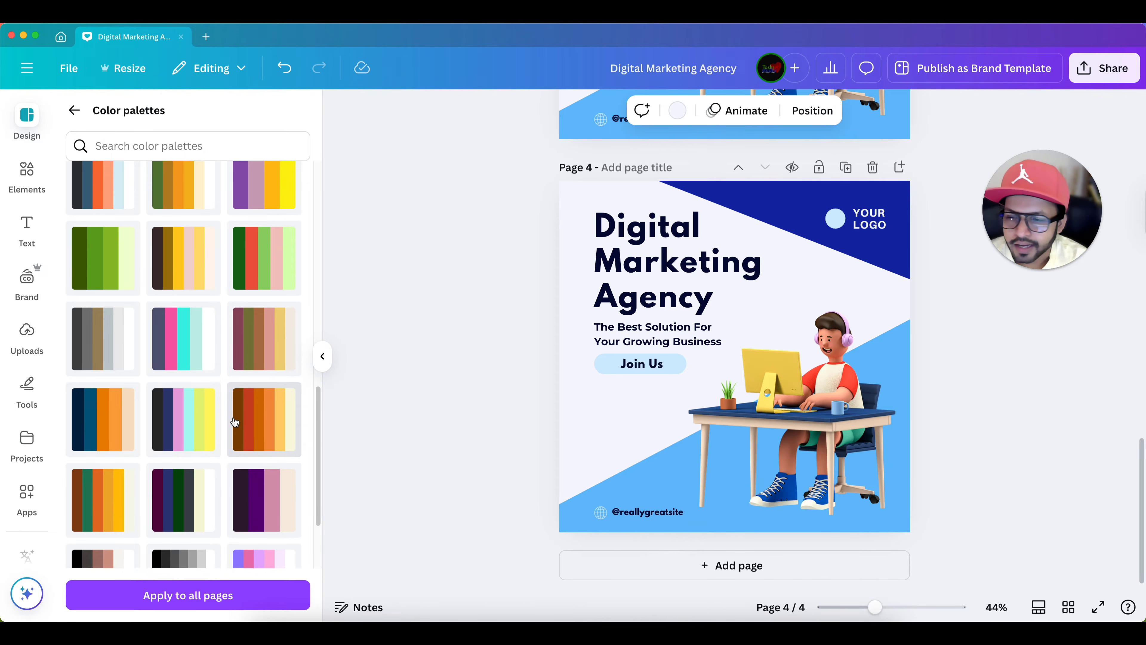
scroll(234, 422, down, 6)
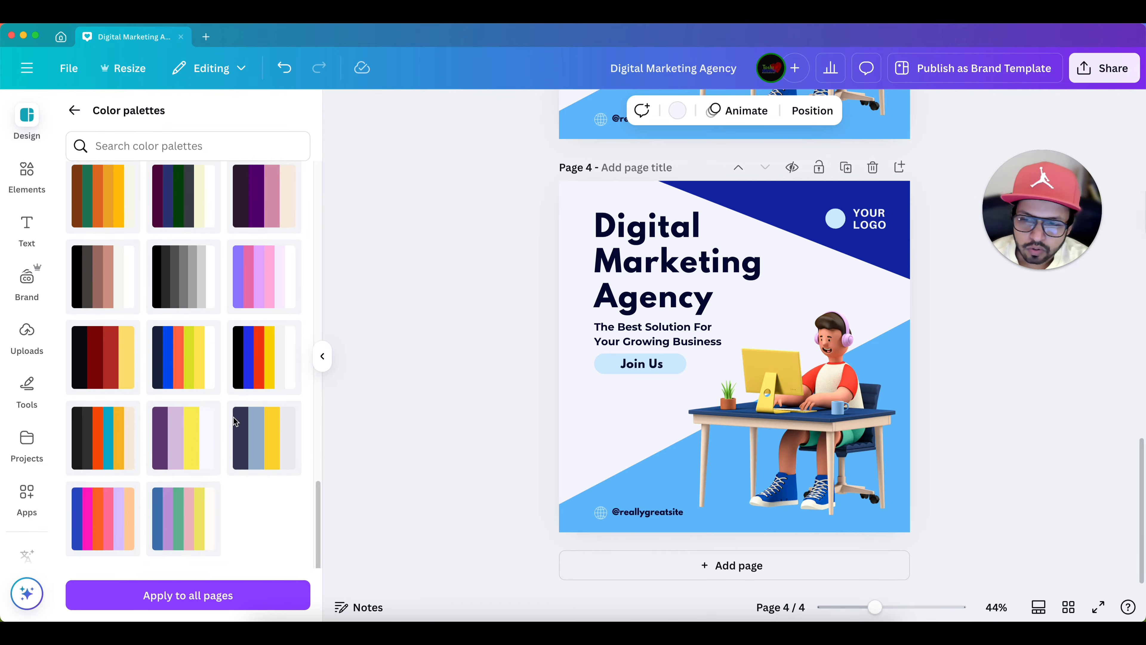
scroll(181, 459, up, 5)
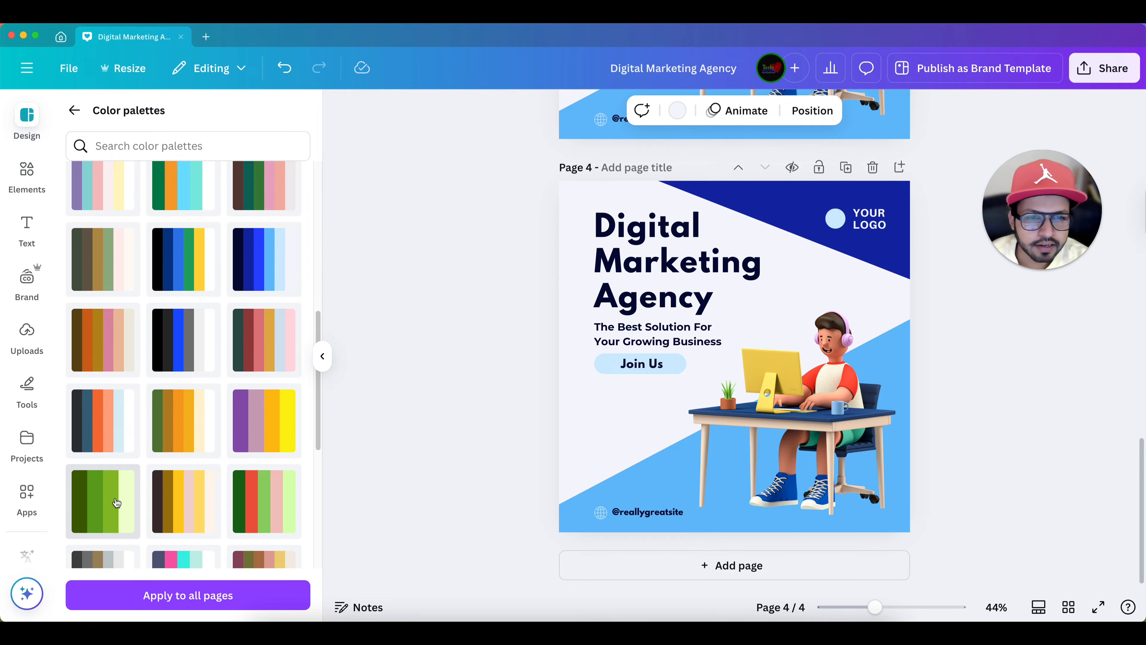
- Apply the all-green palette to page 4 and shuffle it until it has a pale green background, dark green heading and light green corners
click(116, 503)
click(116, 503)
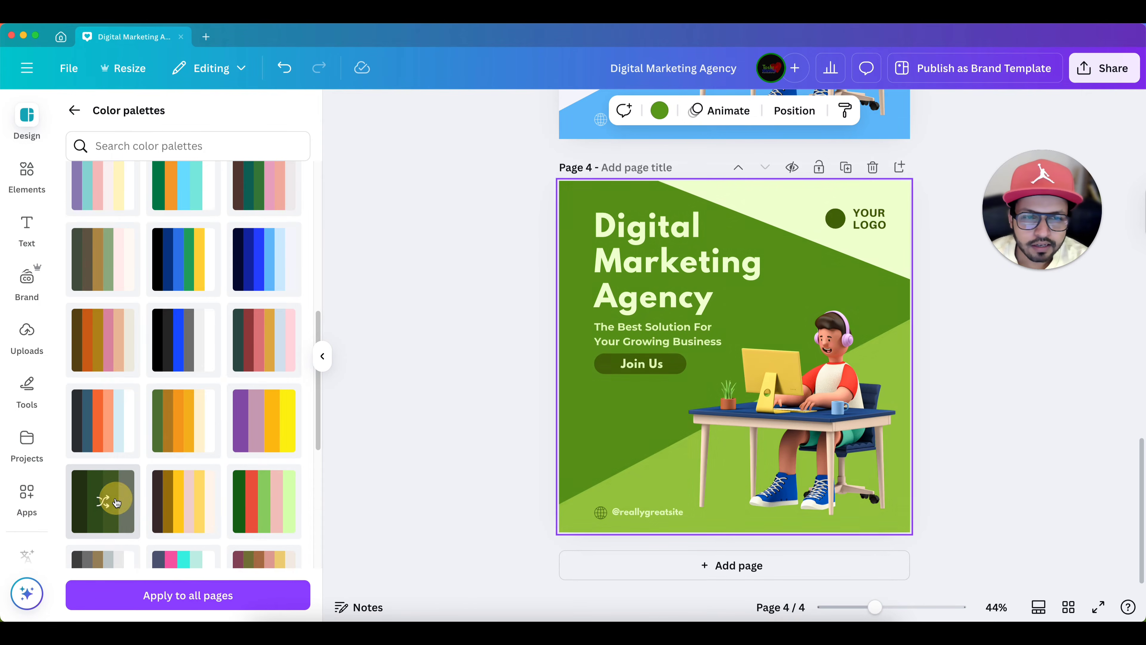
click(116, 502)
click(117, 502)
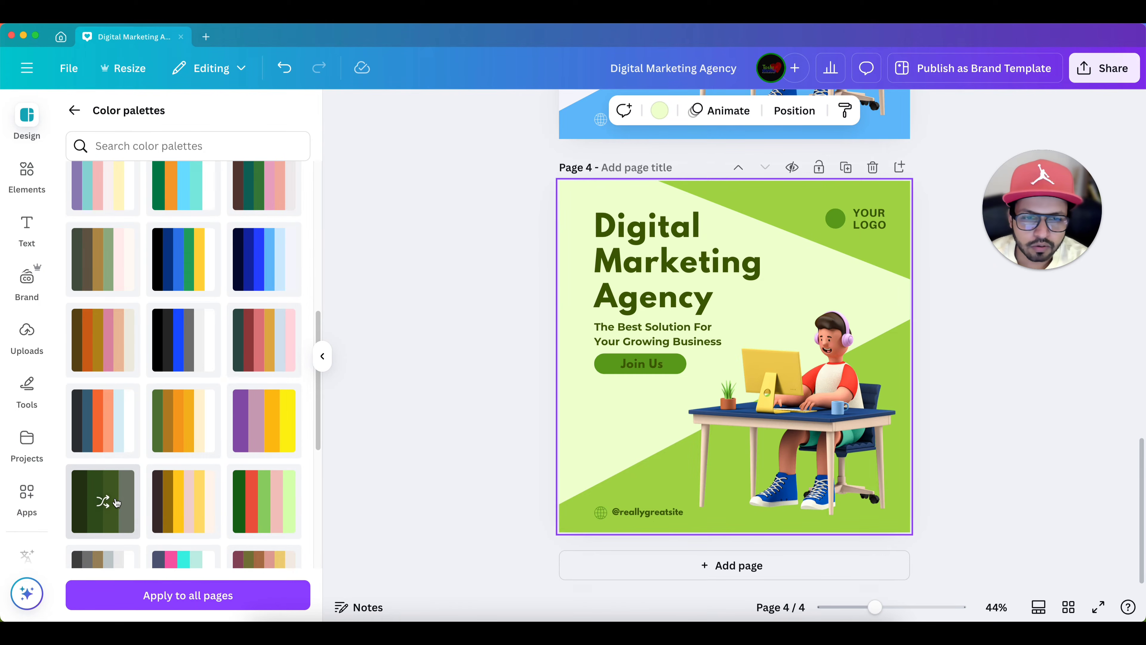
click(116, 502)
click(117, 503)
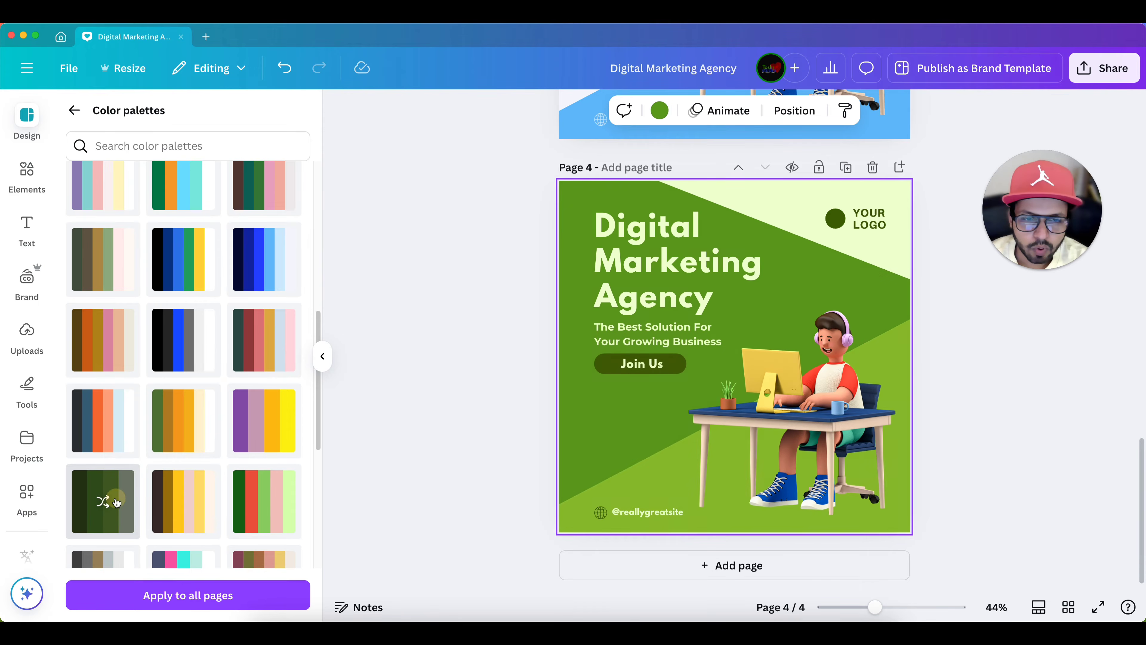
click(116, 503)
click(117, 503)
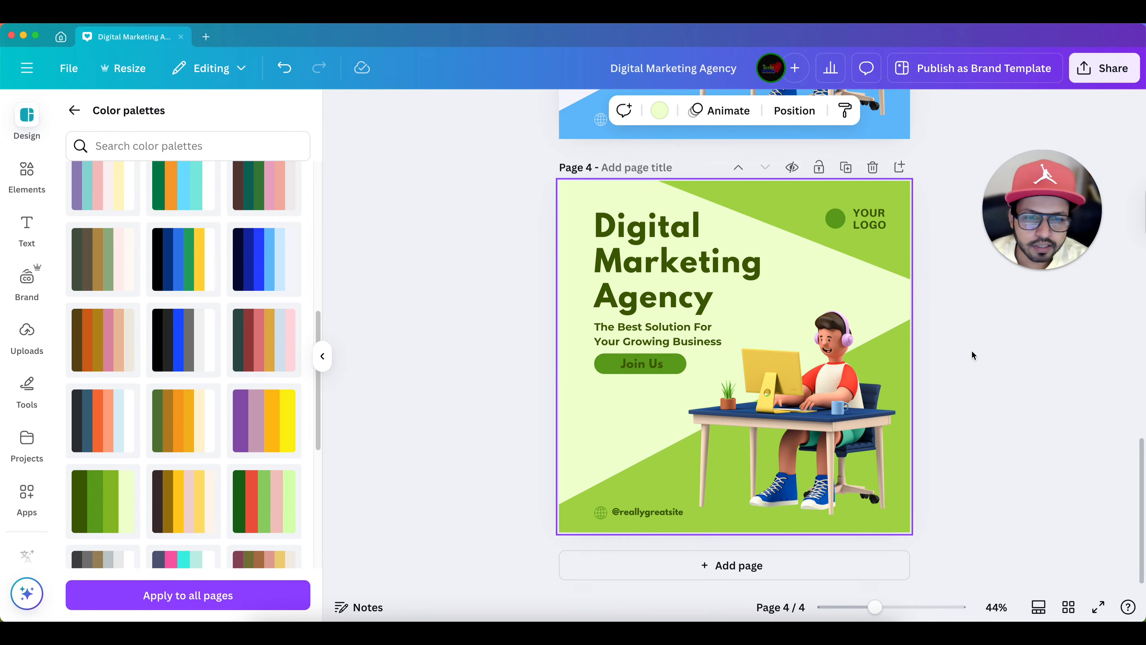
- Compare the original color combination on page 1 with the recoloured versions on pages 2 to 4
scroll(971, 350, up, 3)
scroll(971, 350, down, 2)
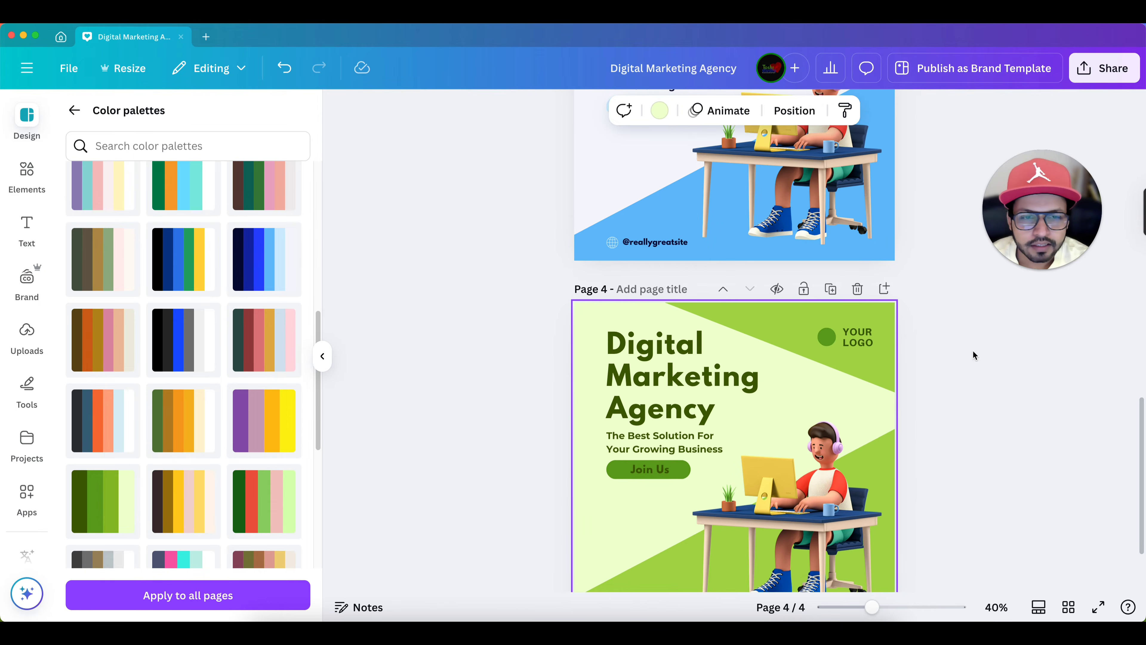
scroll(972, 351, down, 1)
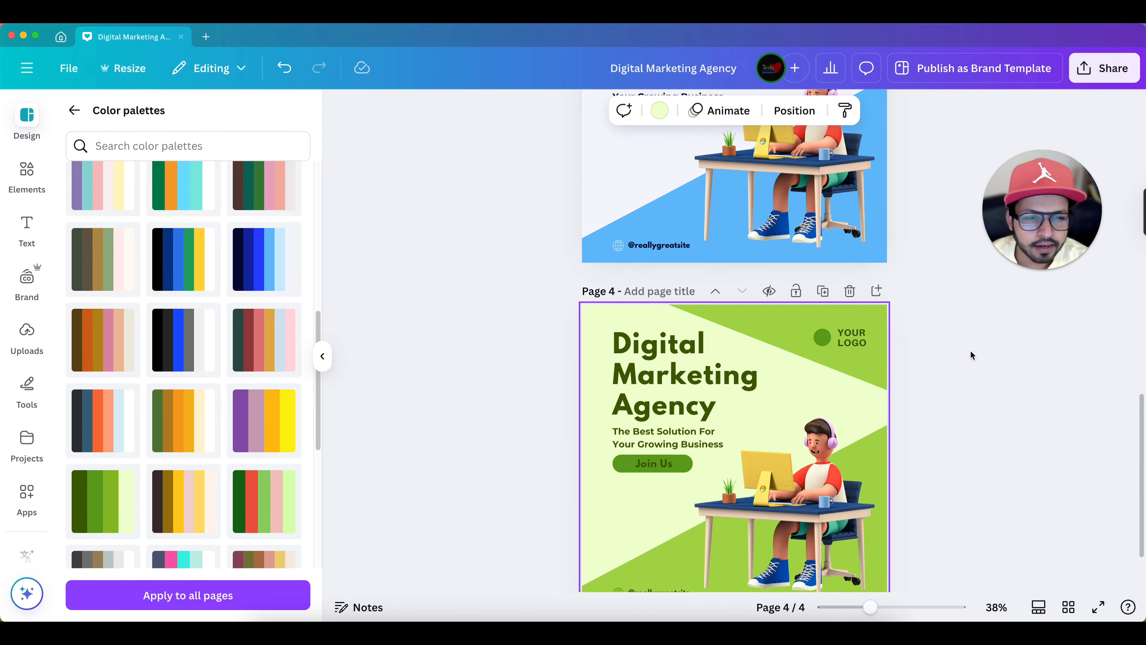
scroll(970, 352, up, 3)
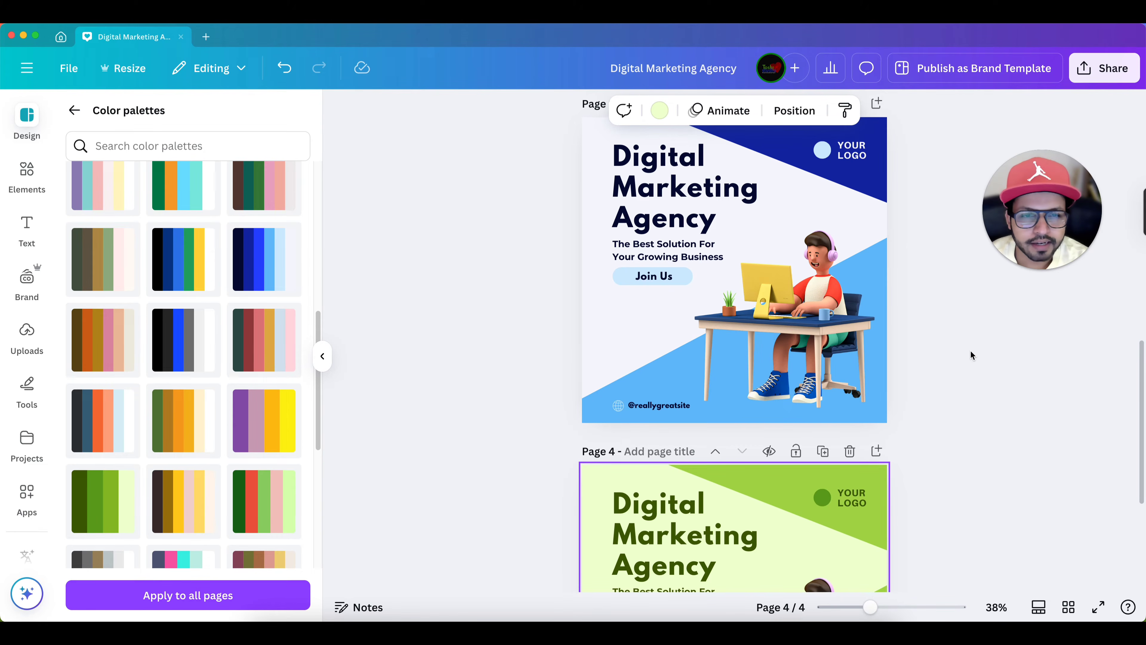
scroll(971, 355, up, 4)
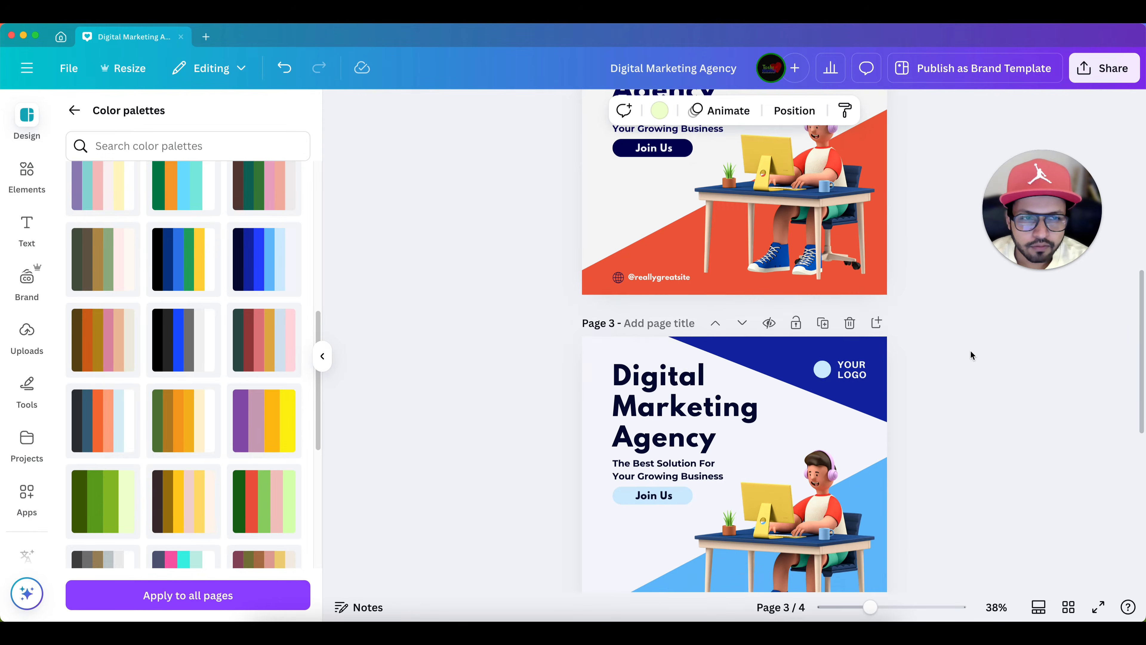
scroll(970, 351, up, 10)
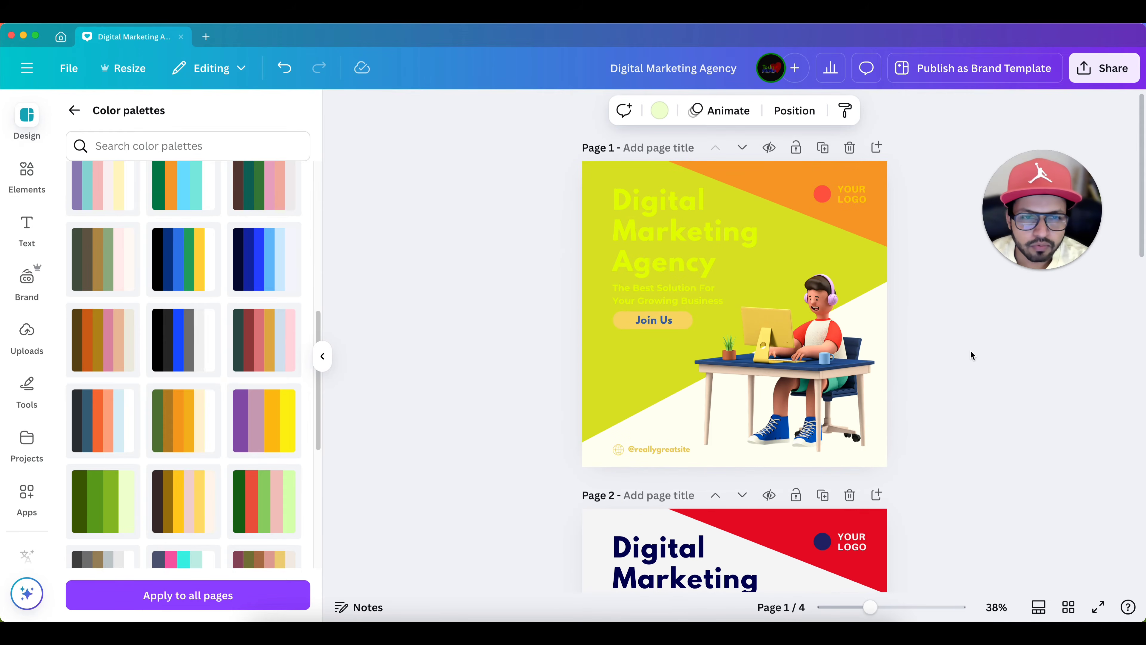
scroll(970, 349, up, 1)
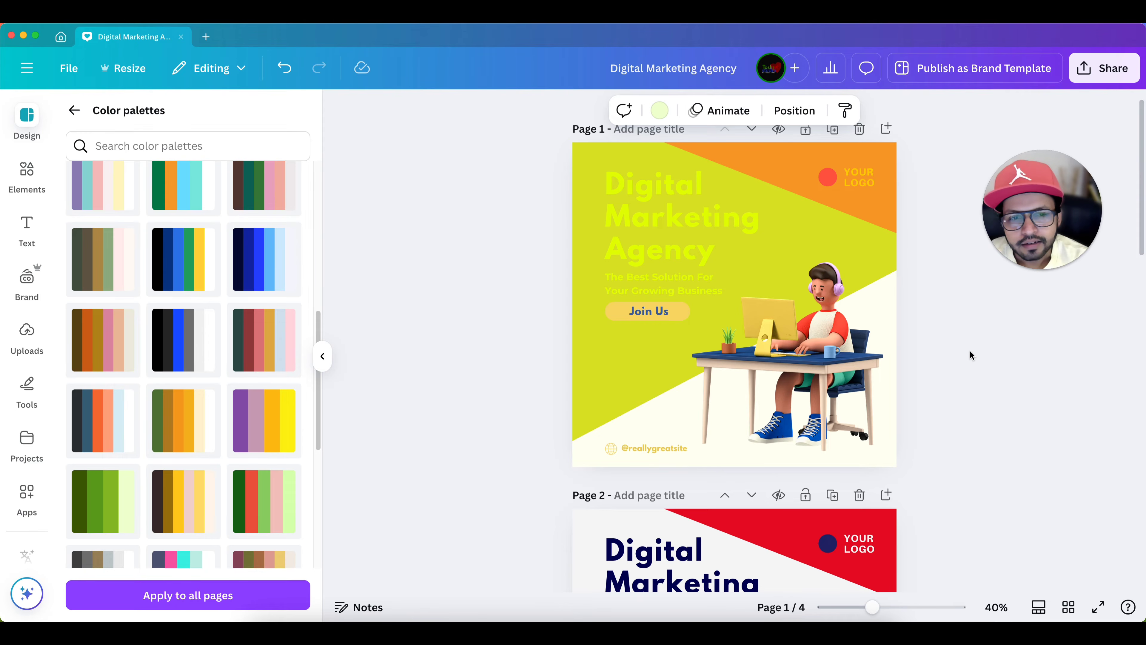
scroll(969, 351, down, 1)
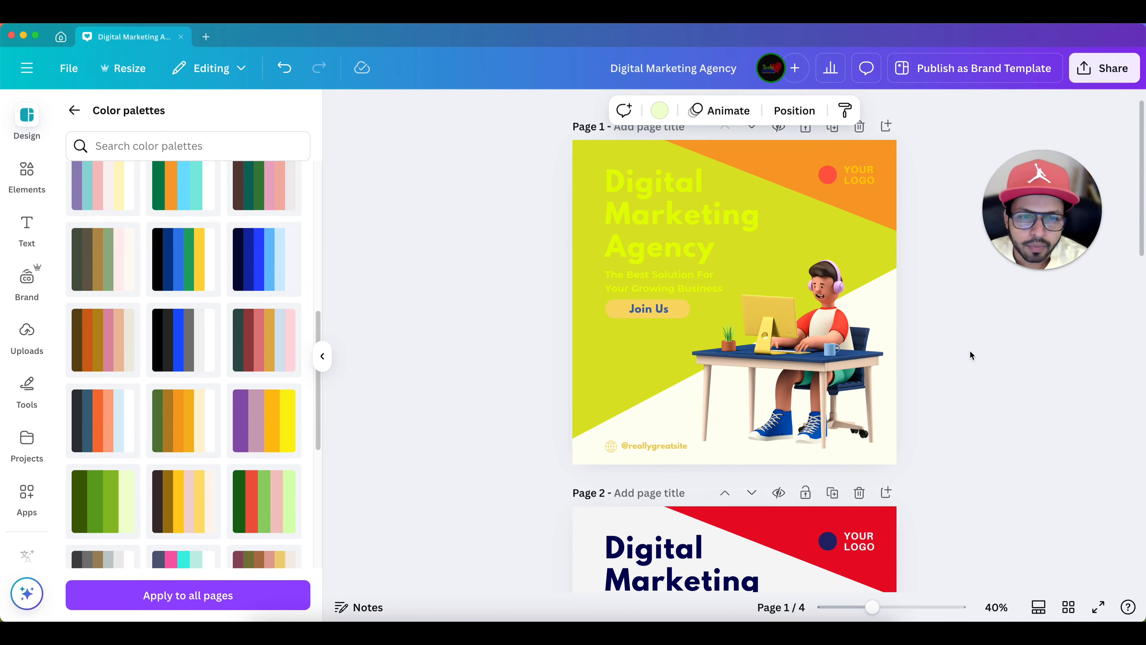
scroll(970, 350, down, 10)
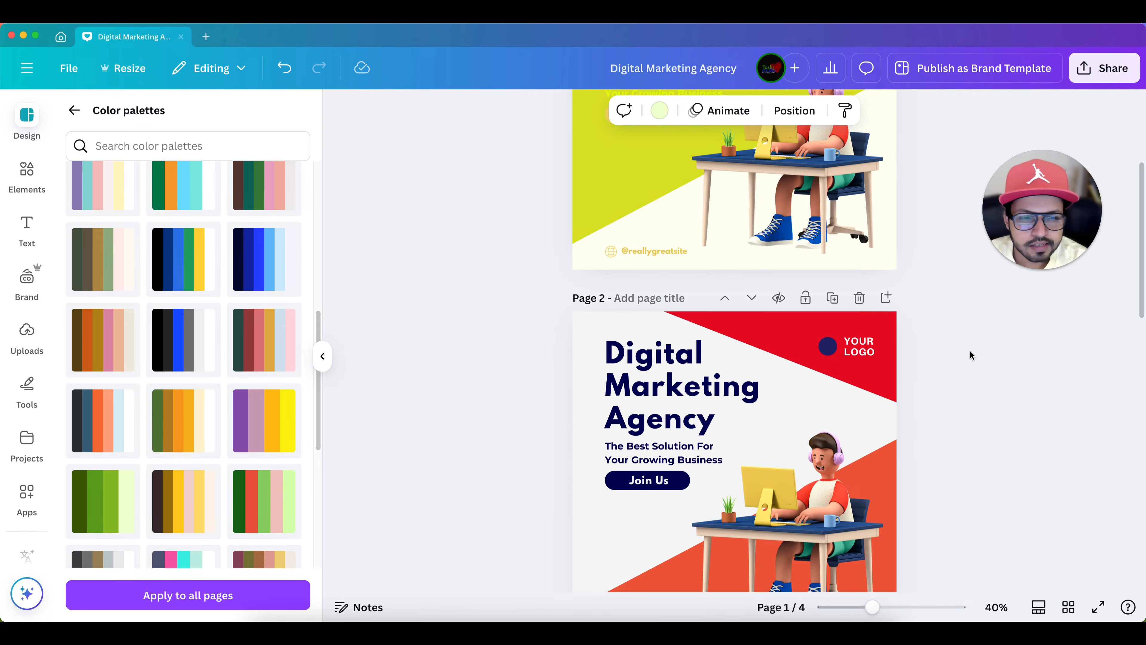
scroll(969, 349, down, 15)
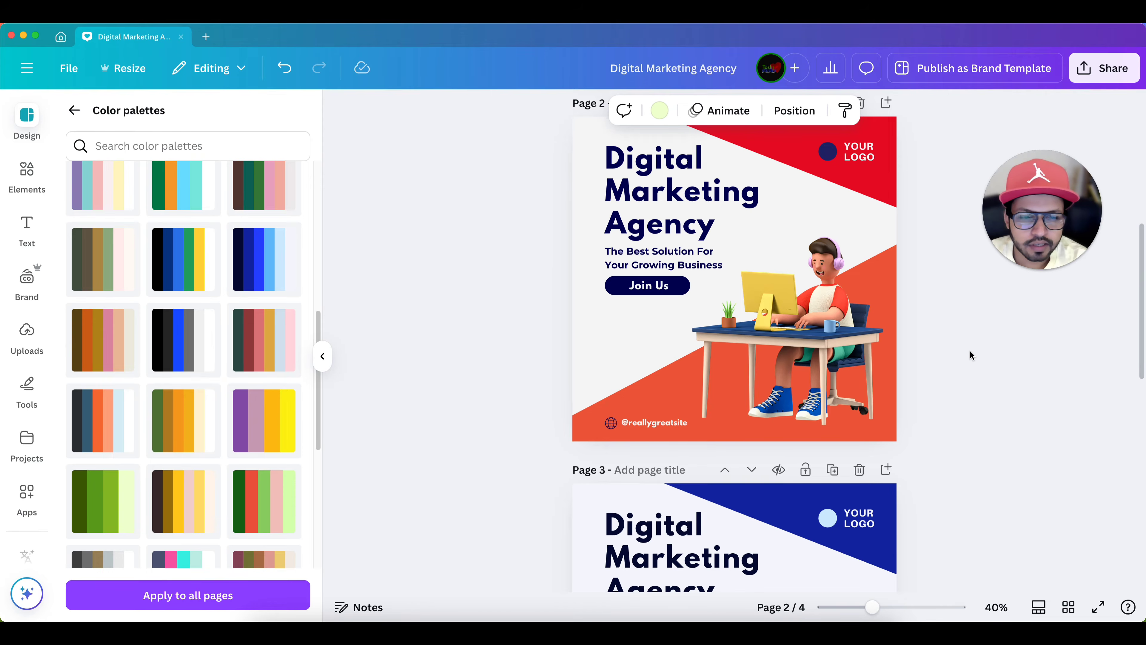
scroll(970, 355, down, 1)
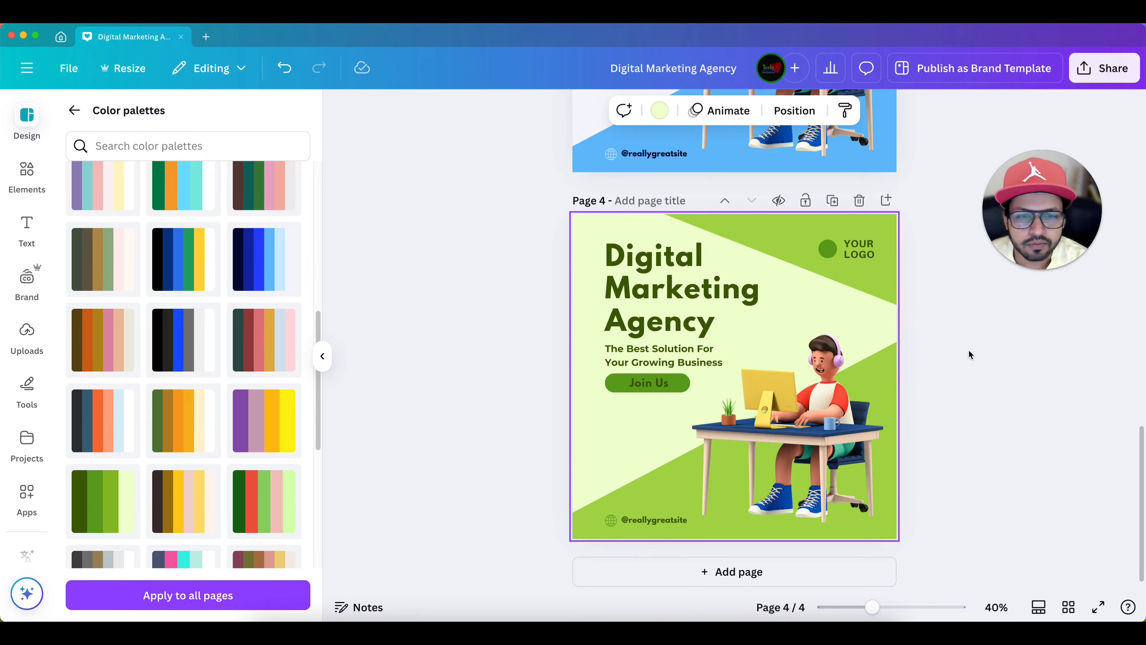
scroll(969, 351, up, 10)
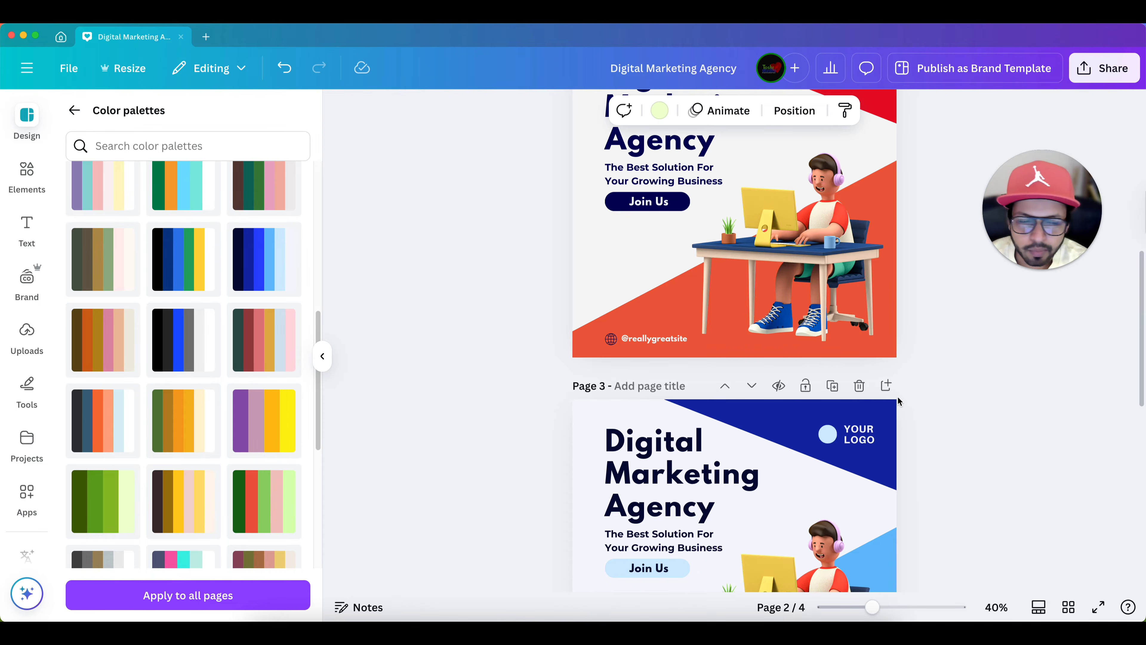
- Delete the blue, green and red recoloured pages and duplicate the original page 1
click(859, 385)
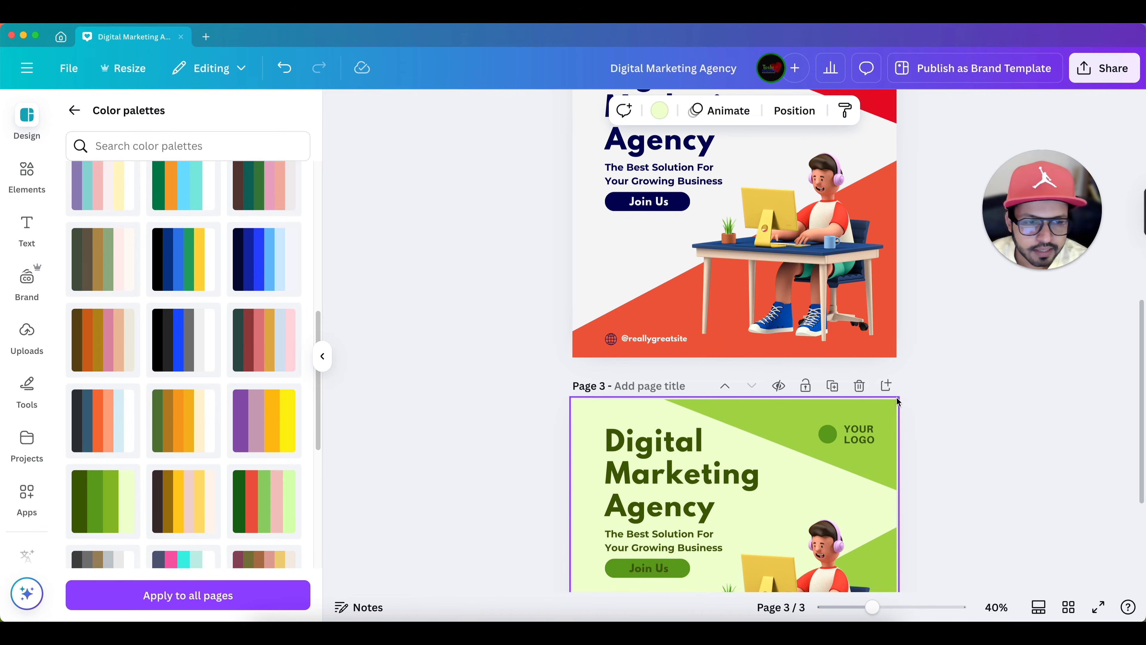
click(858, 385)
click(859, 194)
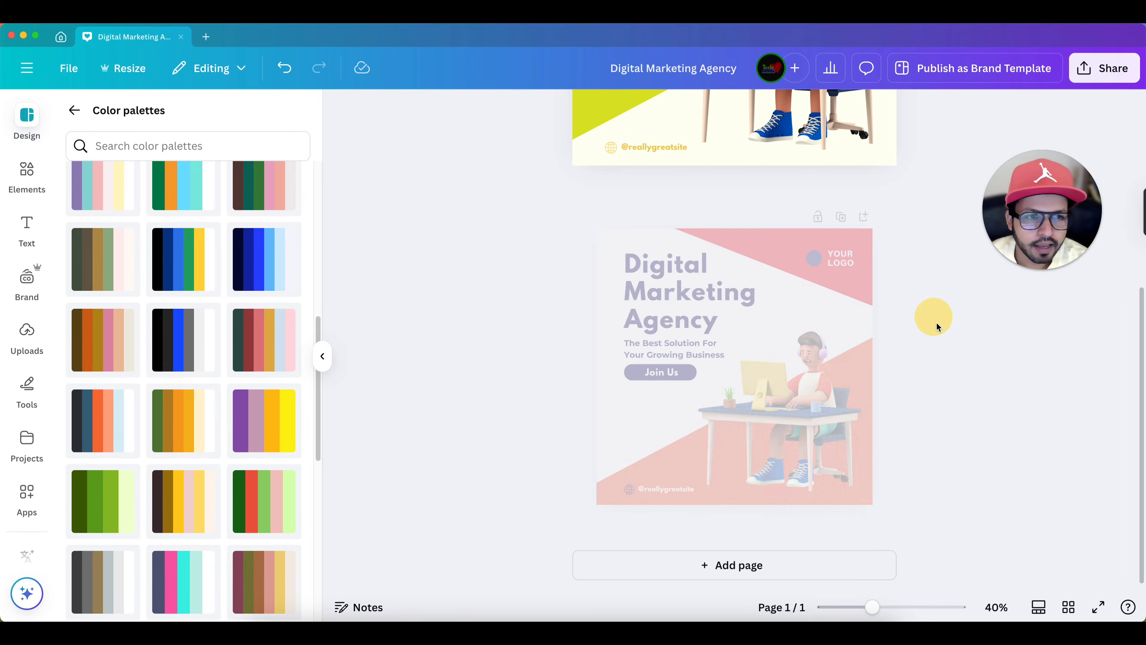
click(859, 171)
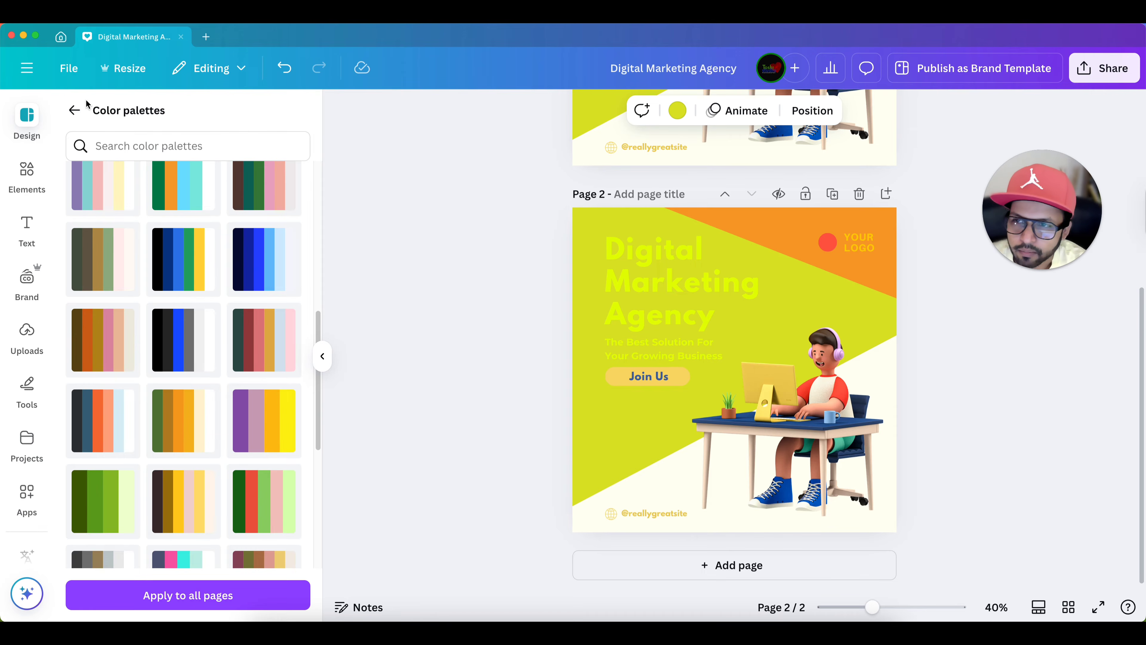
- Leave the color palettes, search the apps for "Color Palette AI" and open that app
click(74, 111)
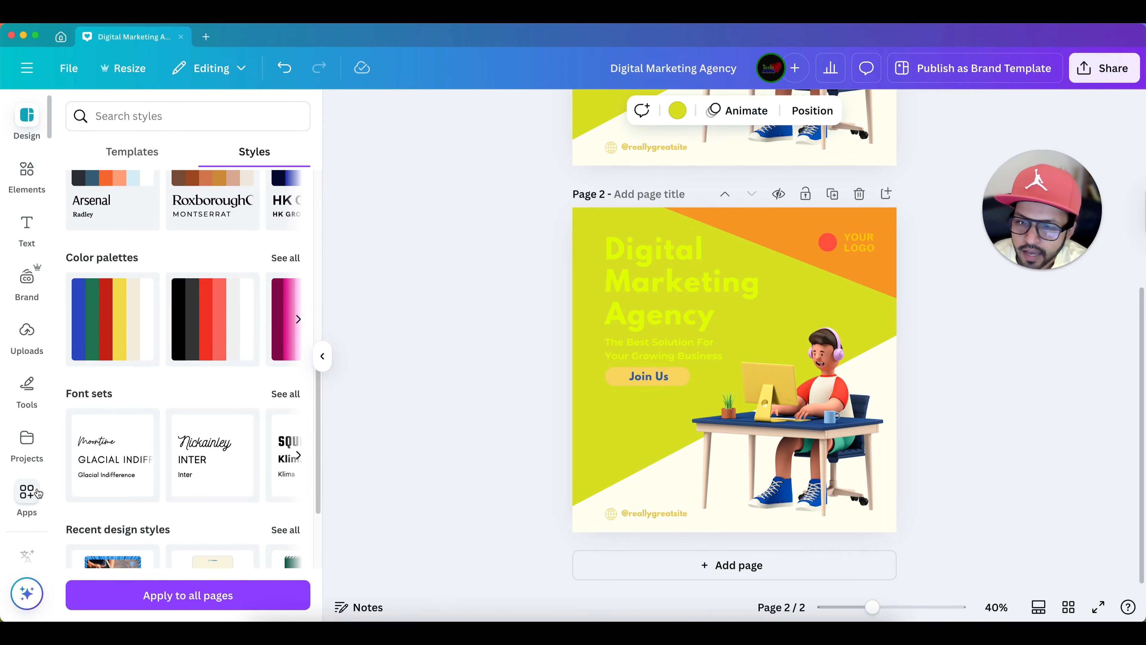
click(28, 492)
click(174, 122)
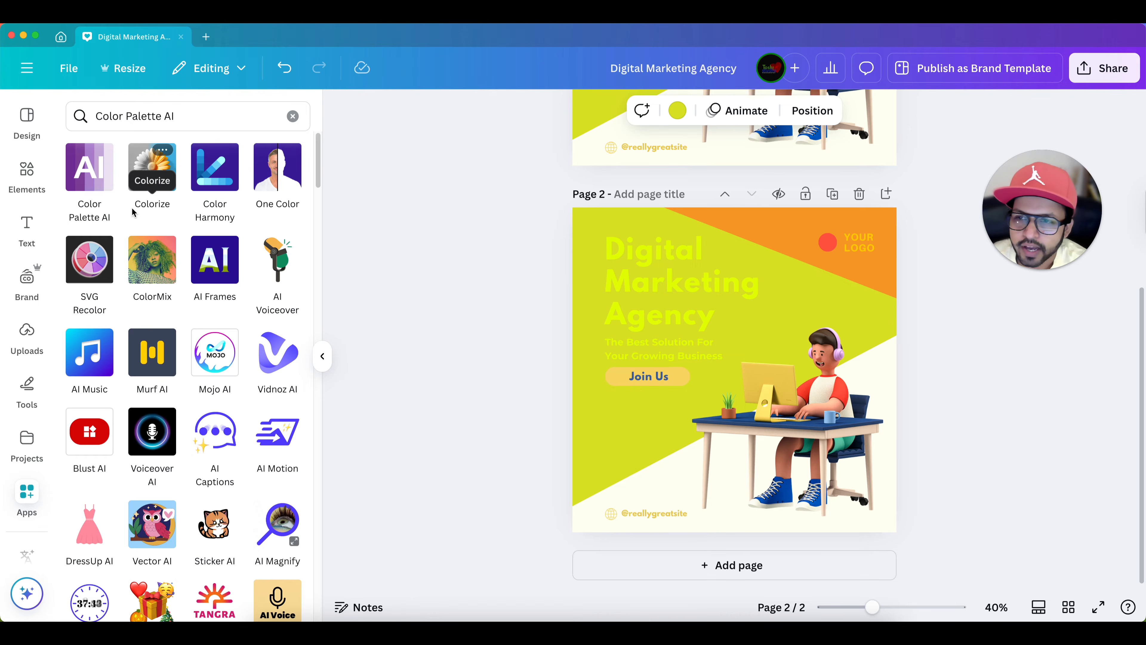
click(83, 176)
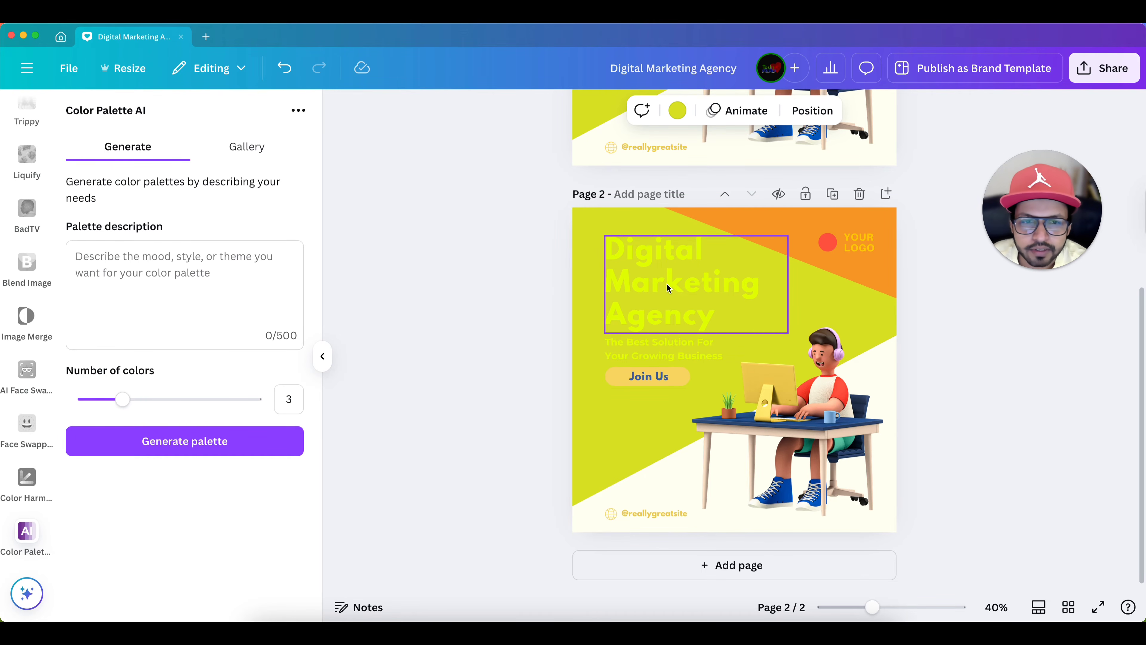
- Generate three-color palettes from the description "digital marketing agency"
click(76, 257)
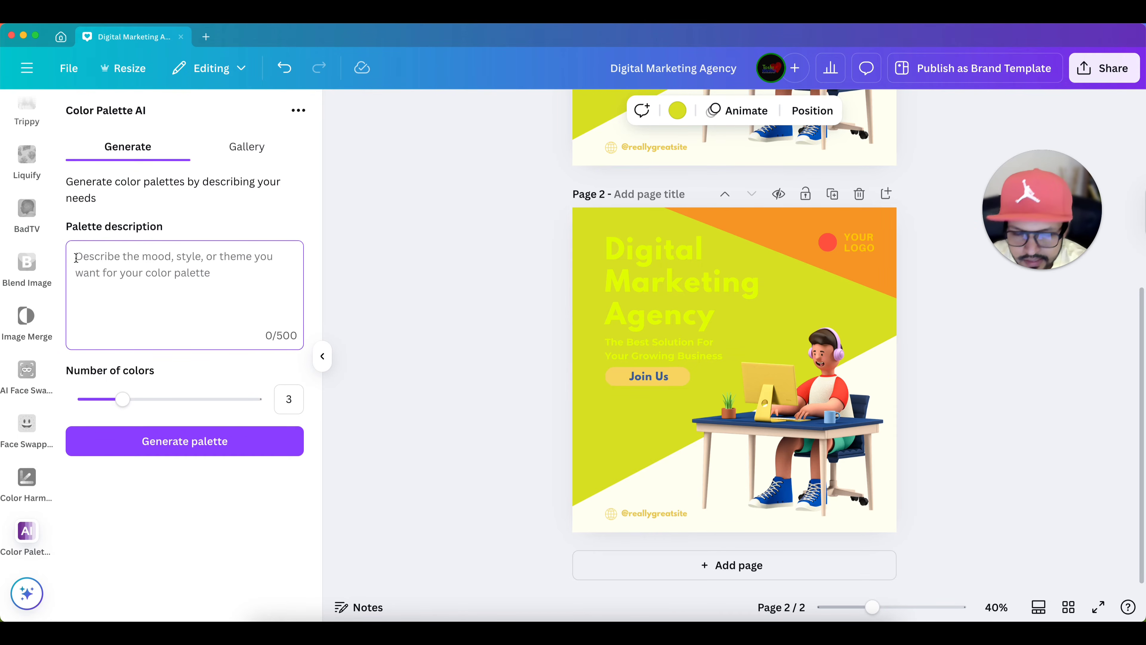
text(digital marketing agency)
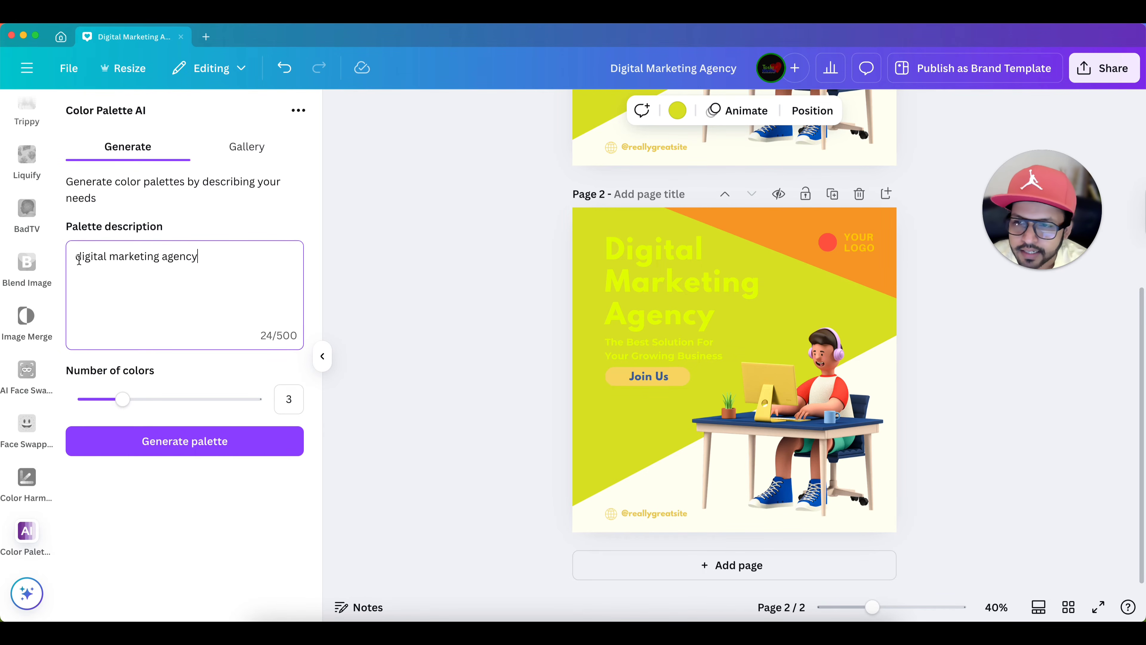
drag(79, 260, 202, 257)
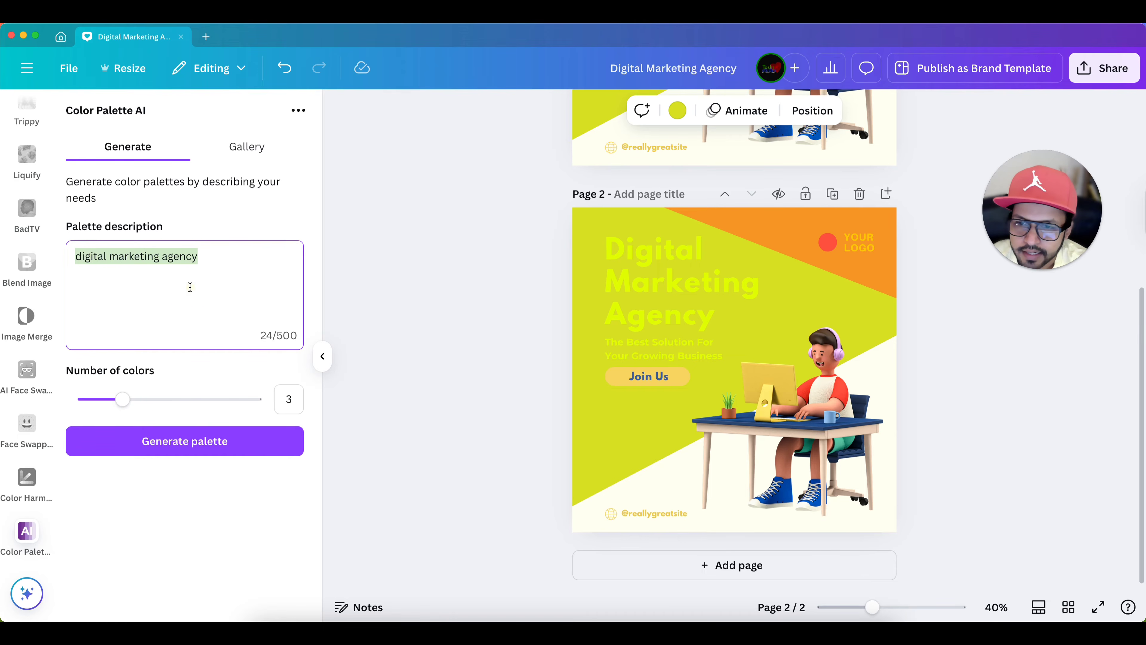
click(190, 287)
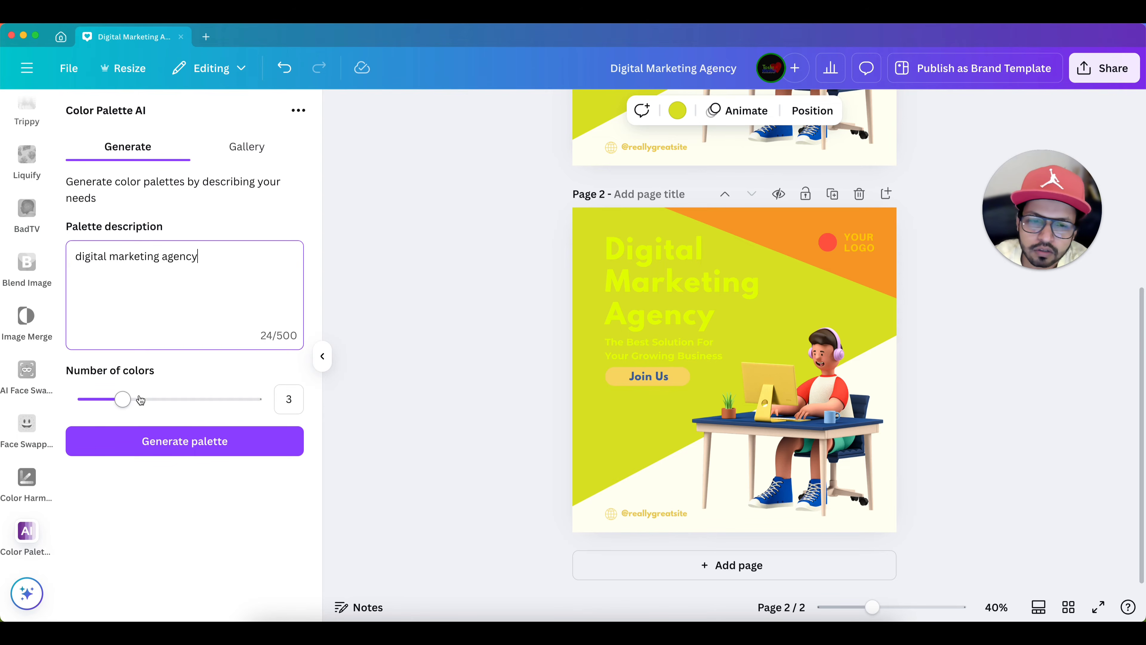
mouse_move(124, 401)
mouse_down()
mouse_move(201, 402)
mouse_move(127, 405)
mouse_up()
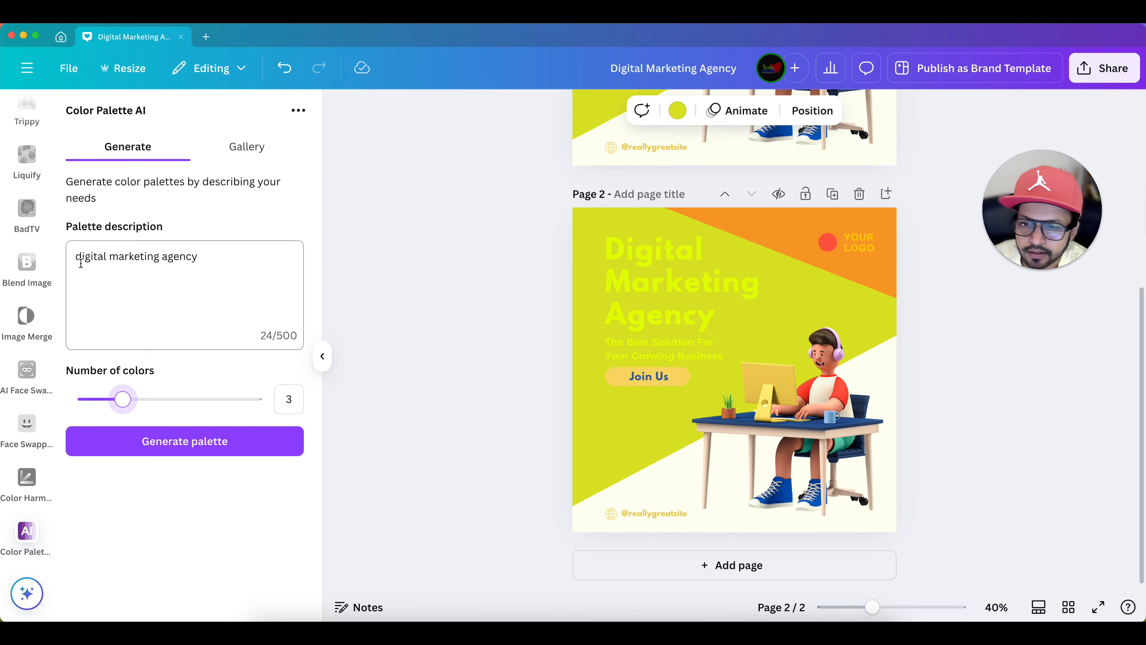
click(174, 442)
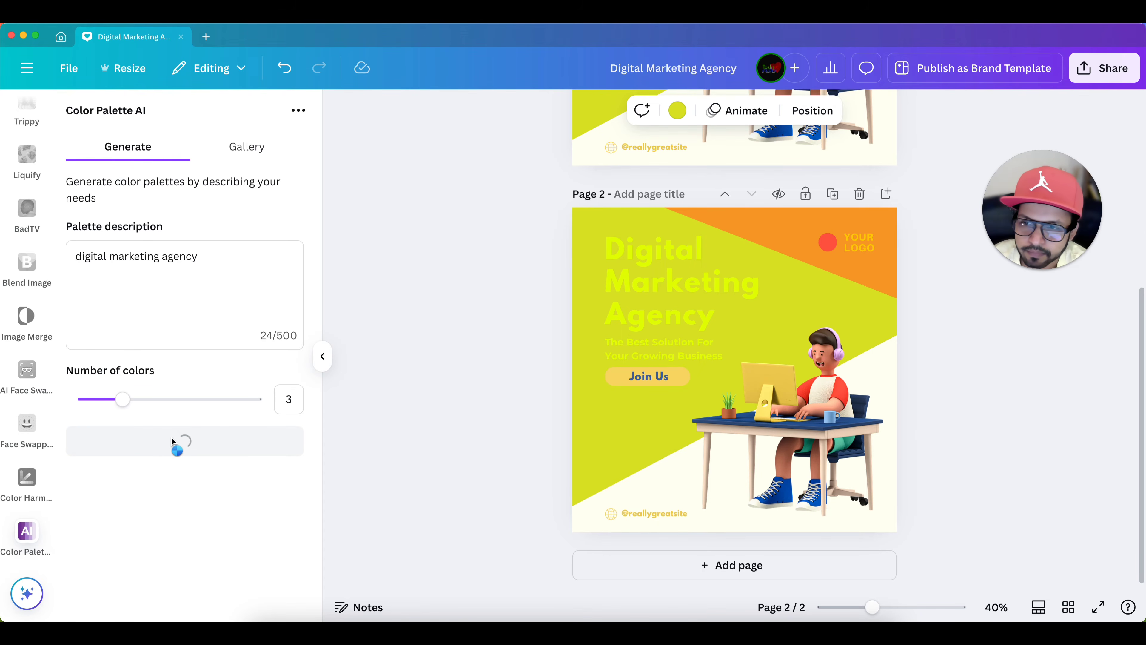
- Look through the first set of generated palettes and generate a new set from the same description
scroll(196, 387, down, 5)
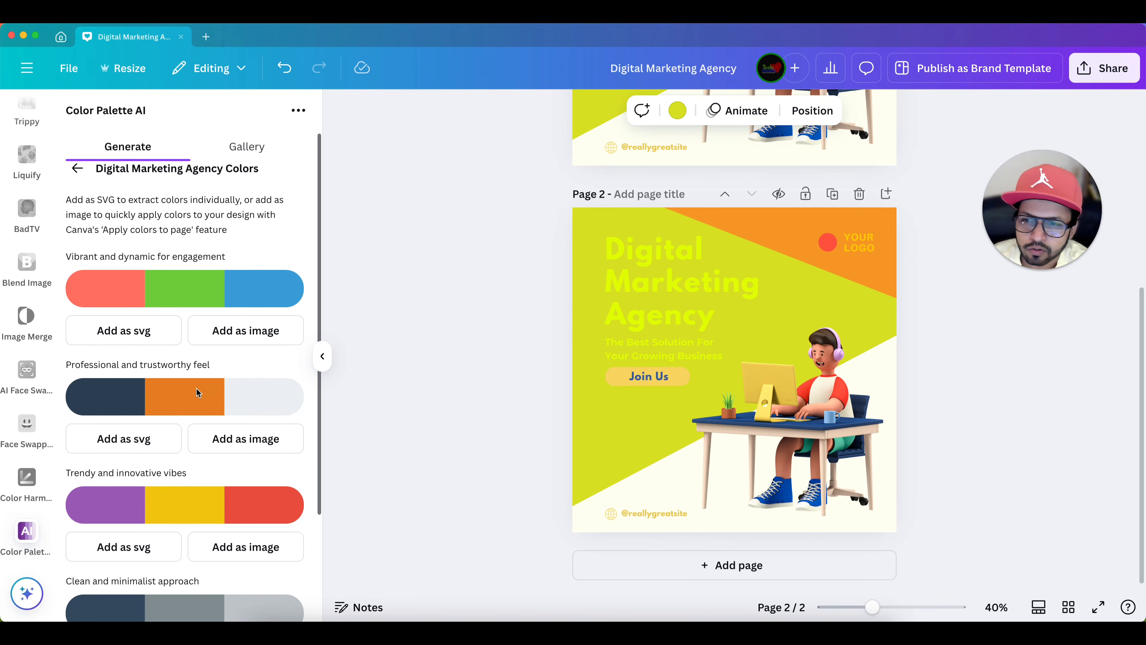
scroll(195, 388, up, 5)
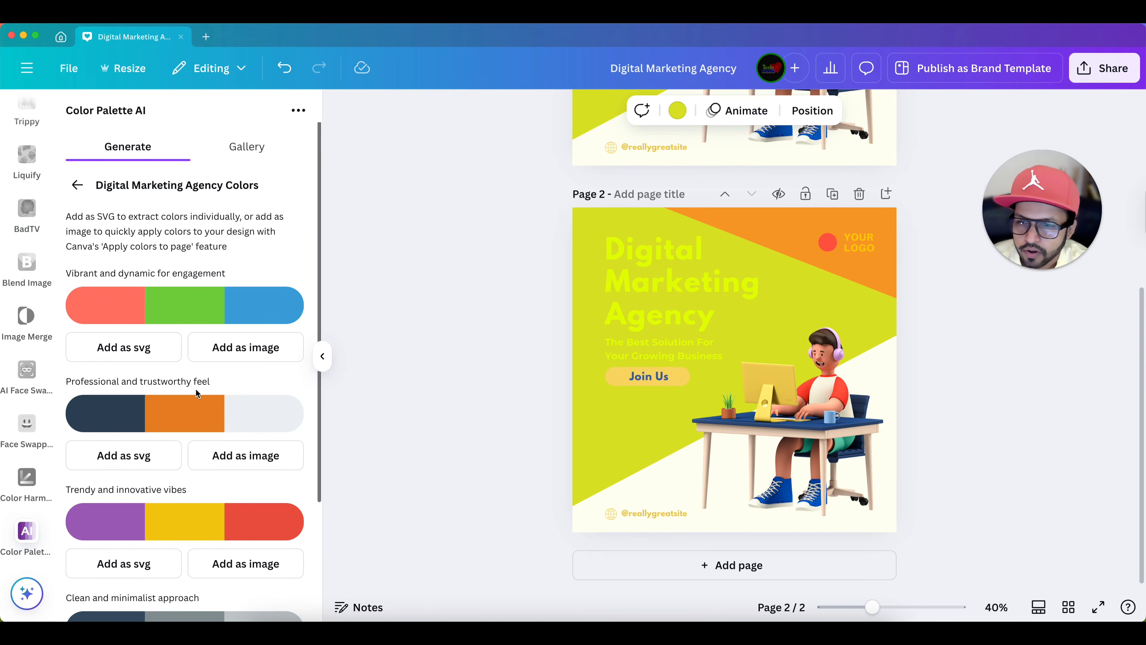
scroll(227, 356, down, 1)
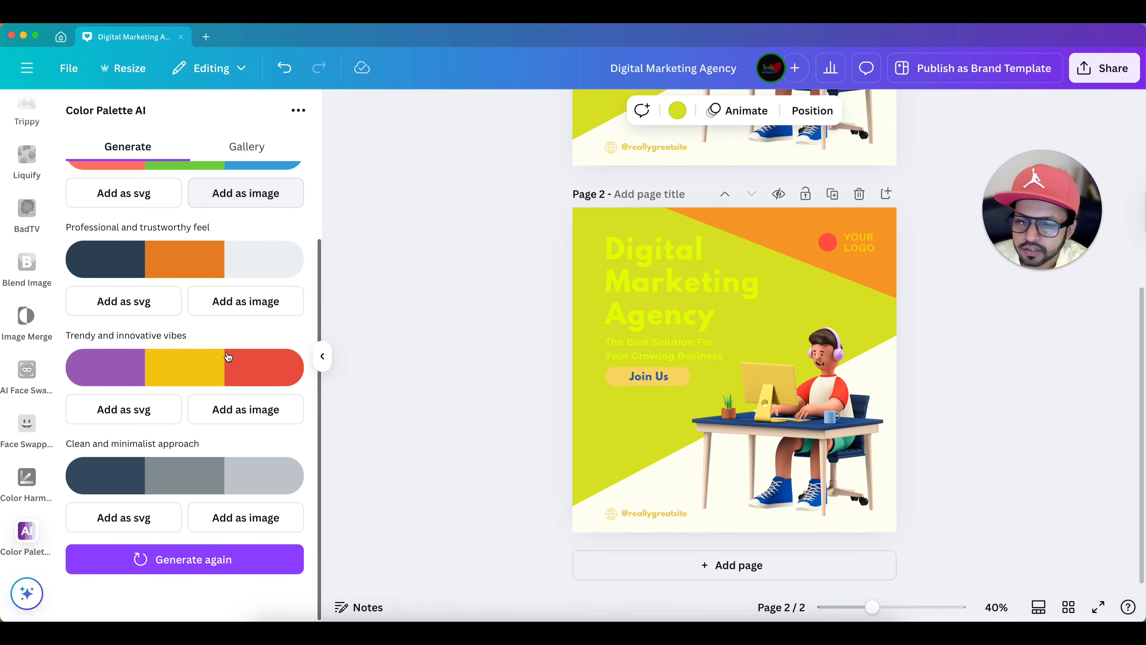
click(193, 565)
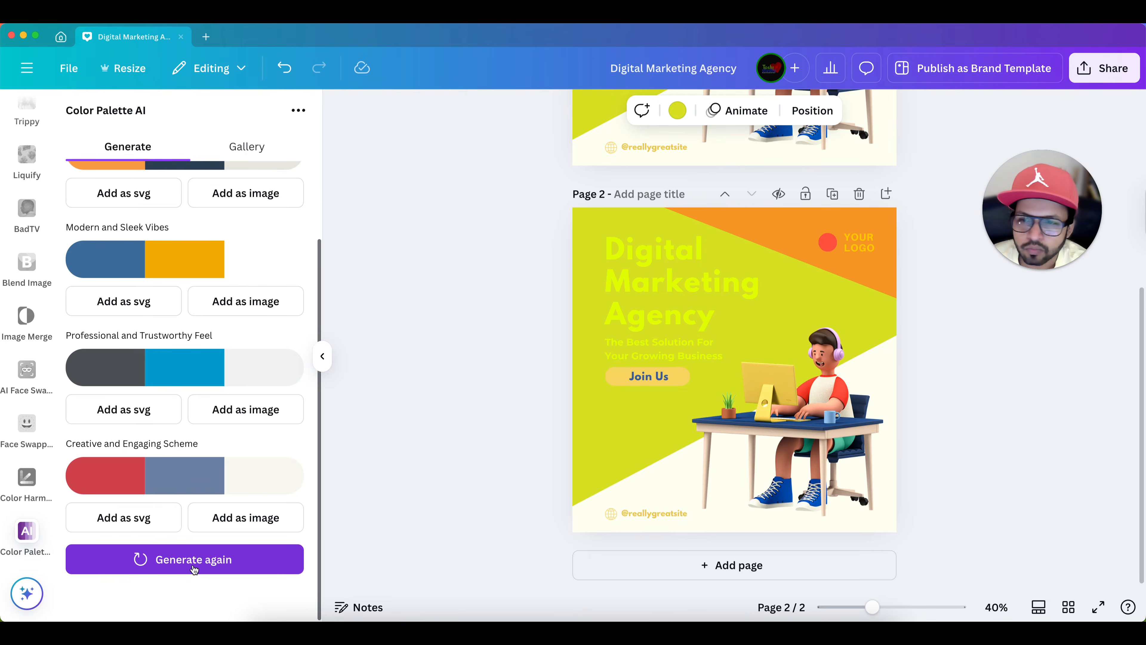
- Compare the regenerated palettes, from Energetic and Vibrant Approach to Creative and Engaging Scheme, for one that suits the post
scroll(150, 406, up, 3)
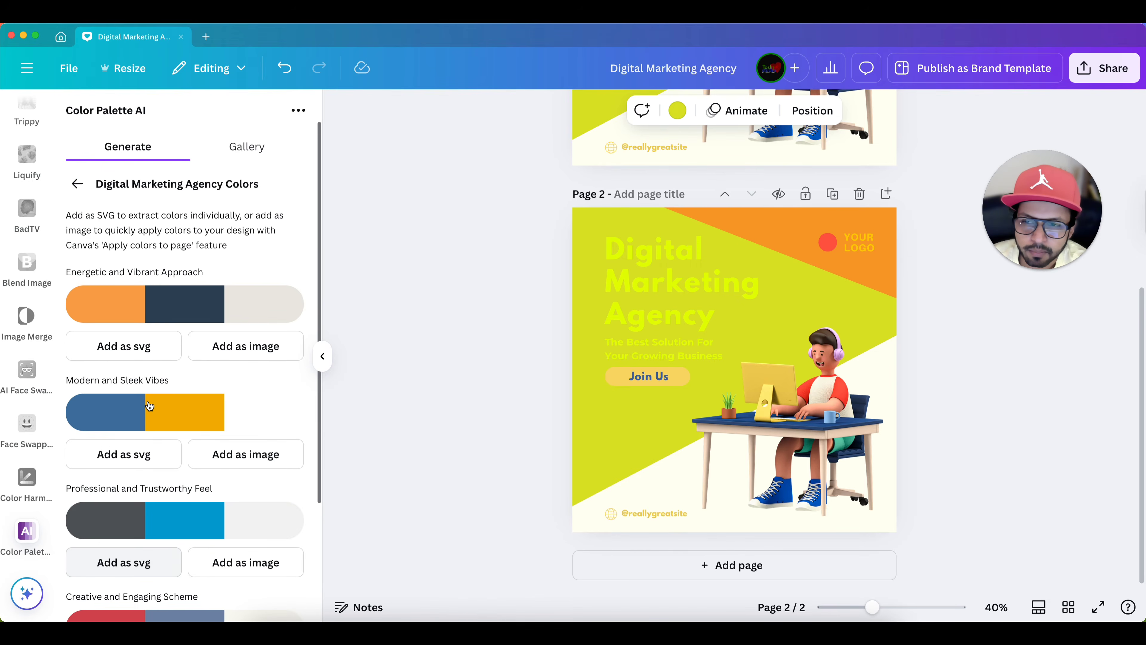
scroll(150, 406, down, 3)
scroll(150, 406, up, 3)
scroll(150, 406, down, 3)
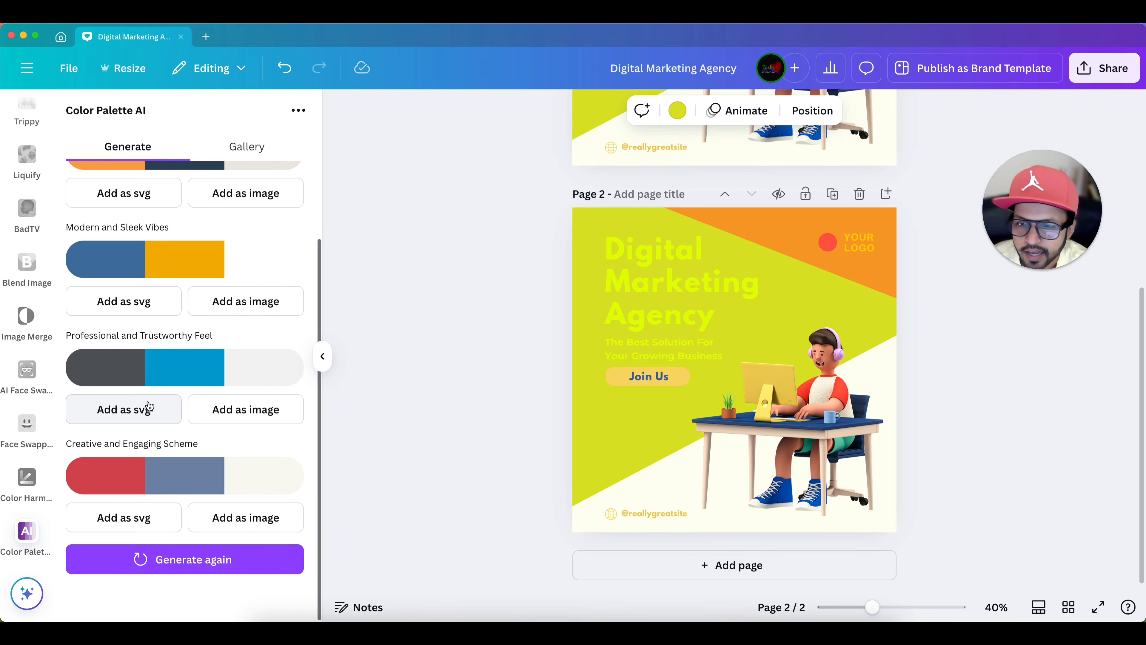
scroll(150, 406, up, 3)
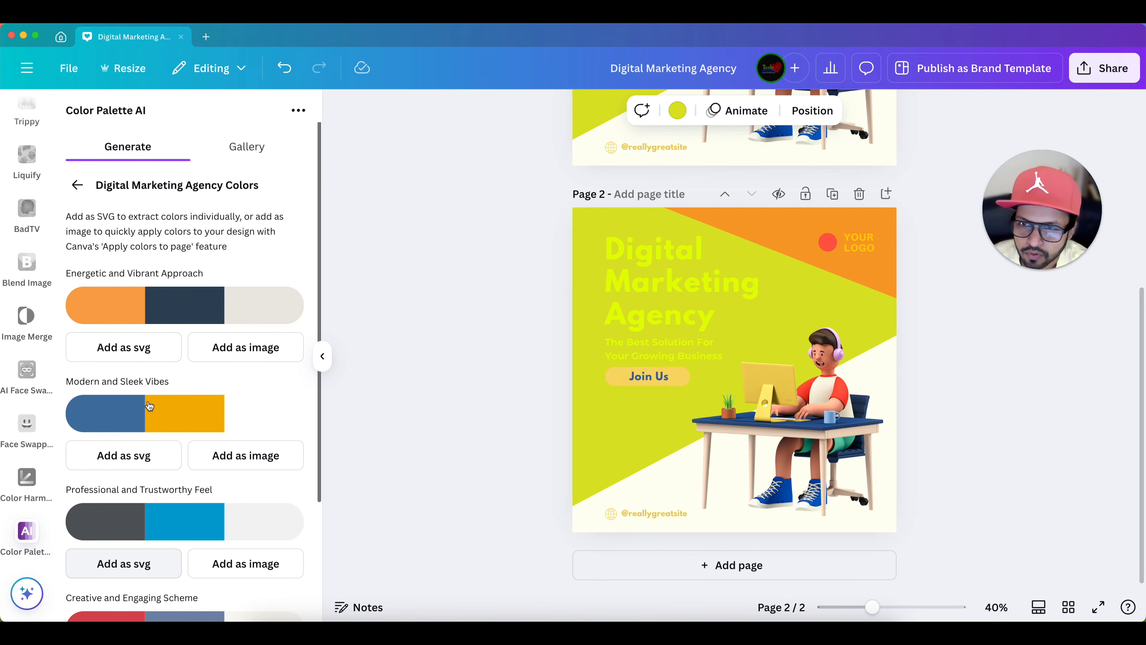
scroll(150, 406, down, 3)
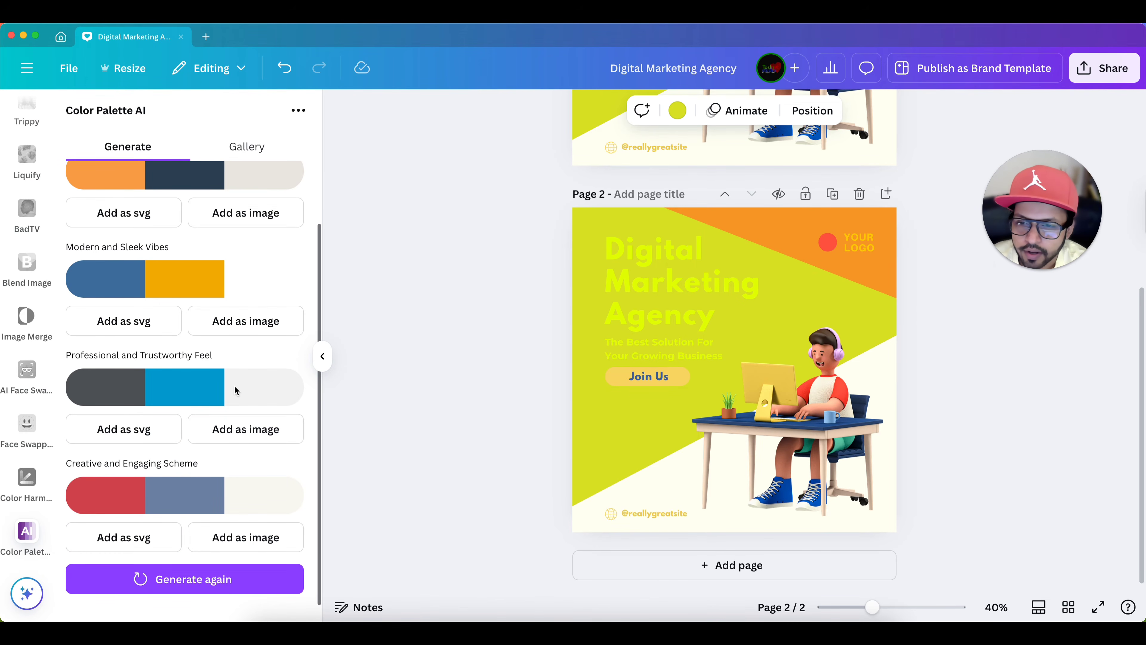
scroll(234, 385, up, 3)
scroll(235, 387, down, 3)
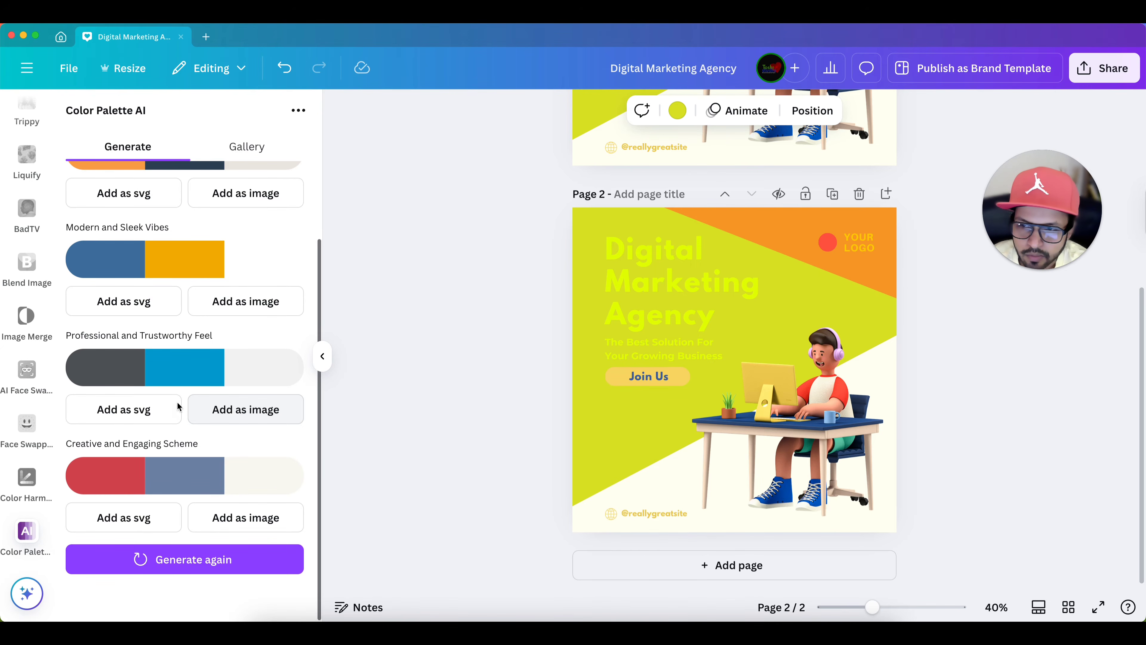
scroll(211, 369, up, 3)
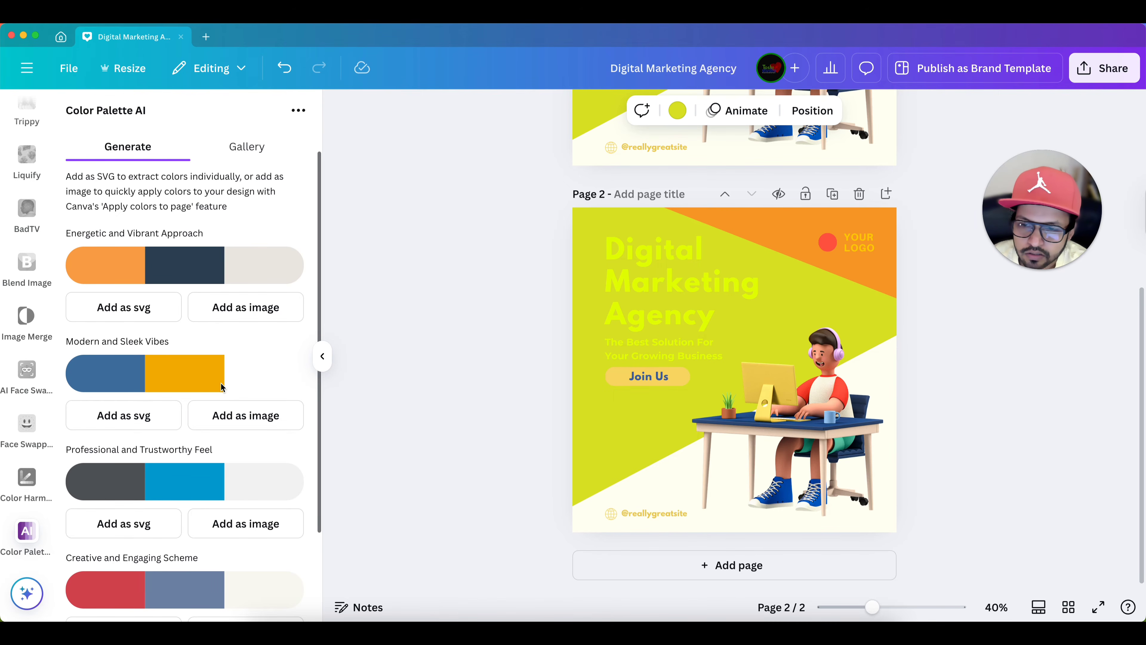
- Add the blue, yellow and white Modern and Sleek Vibes palette to page 2 as an image
click(249, 417)
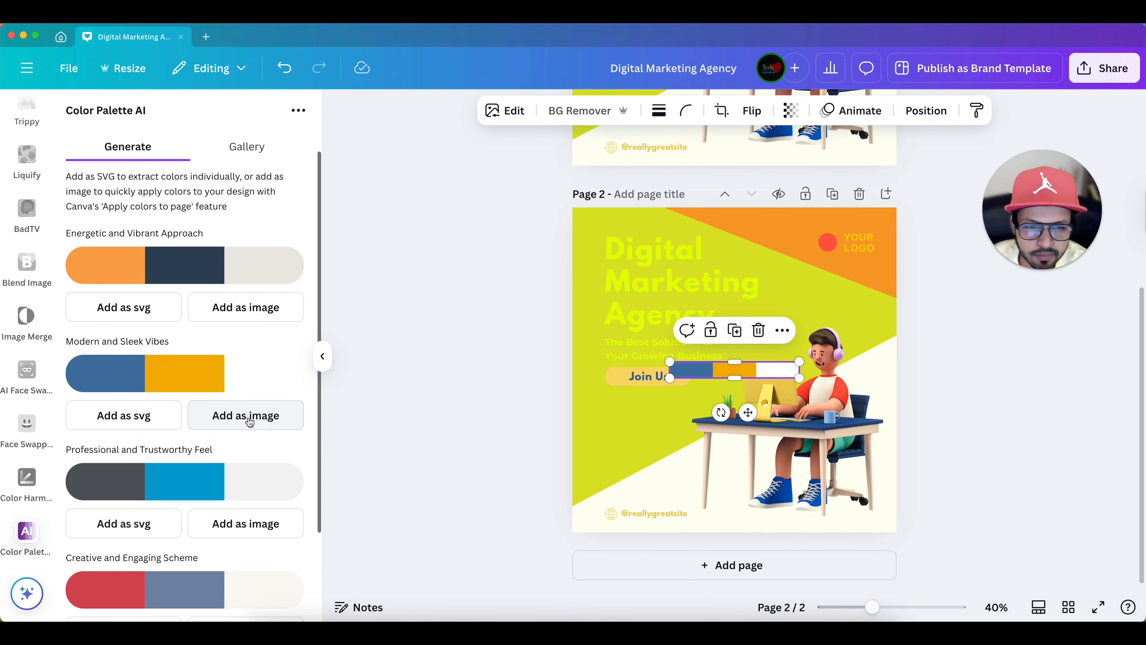
mouse_move(774, 374)
mouse_down()
mouse_move(772, 329)
mouse_move(766, 367)
mouse_up()
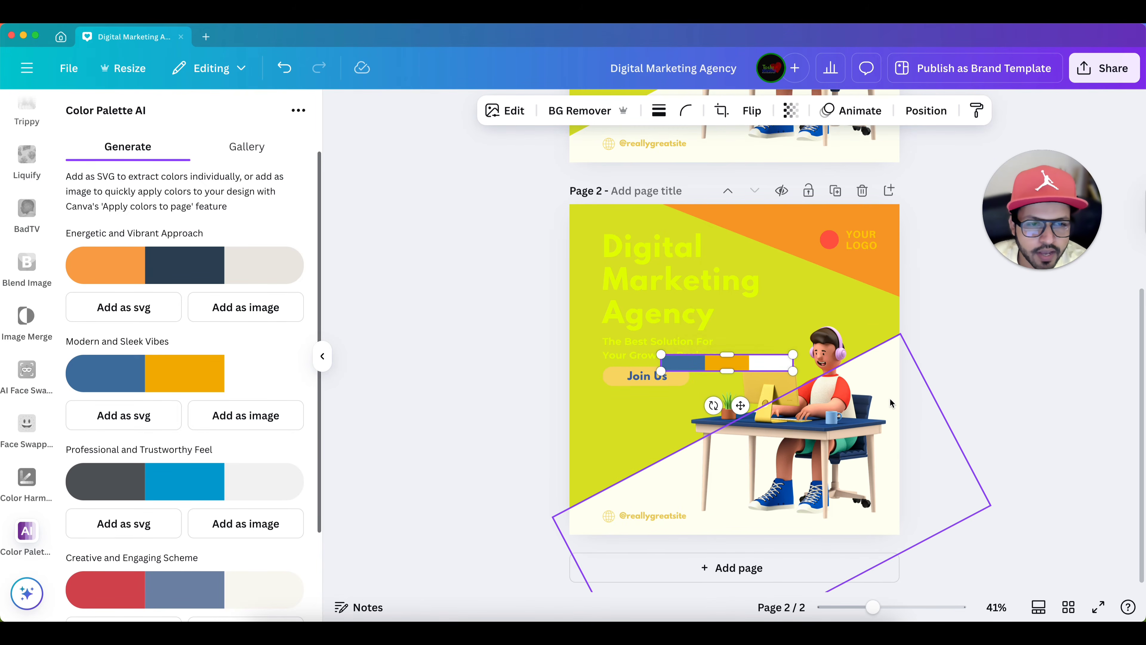
scroll(889, 398, up, 3)
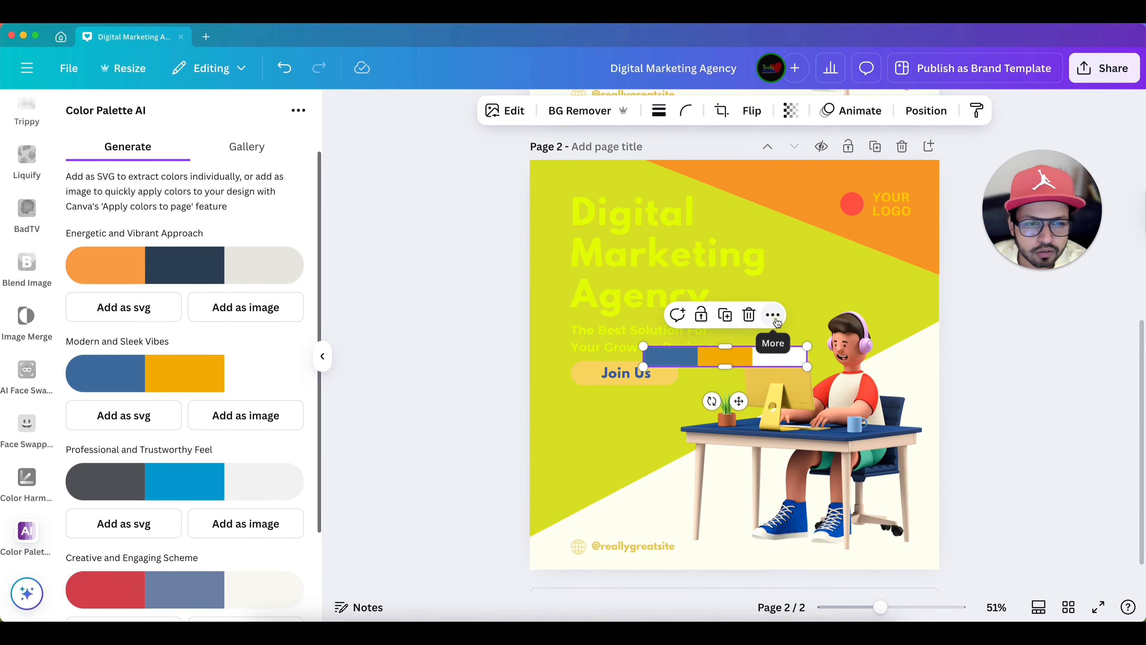
- Apply the colors of the palette image to page 2
click(773, 315)
scroll(839, 380, down, 3)
scroll(840, 378, down, 5)
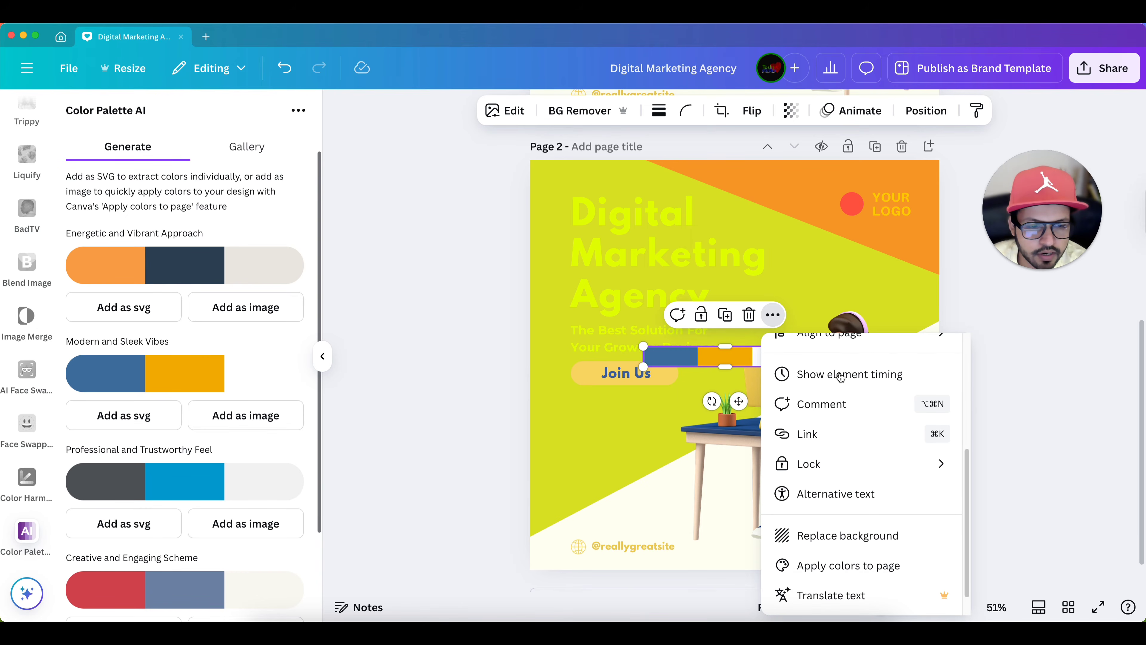